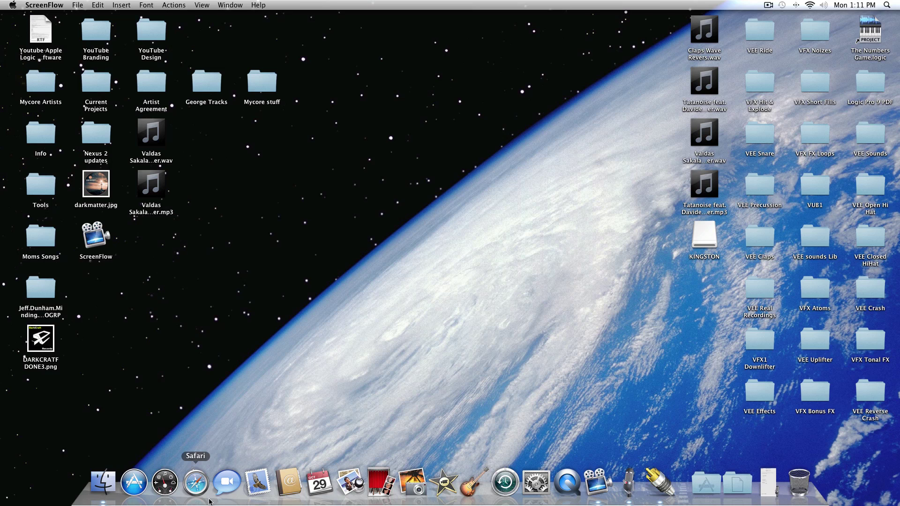
Switch to Safari and search the web for "screenflow".
click(198, 477)
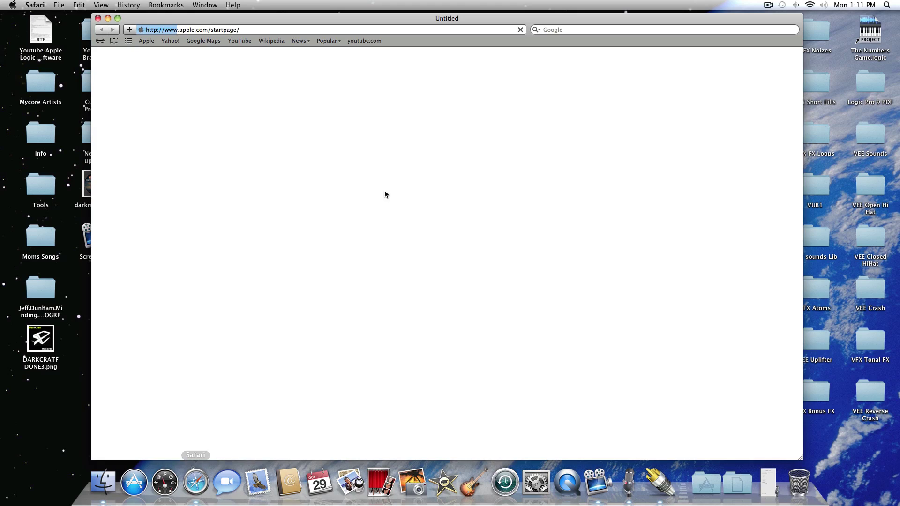
click(585, 29)
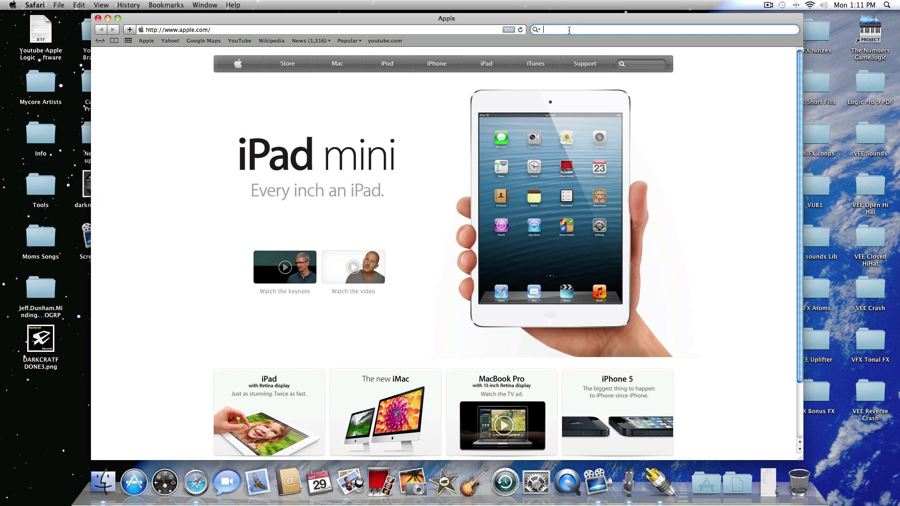
text(screen)
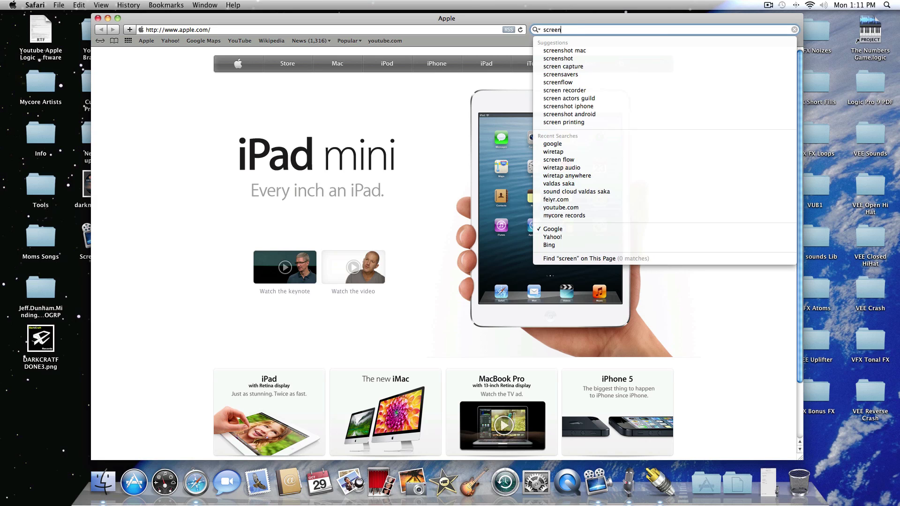
text(flow)
key(Return)
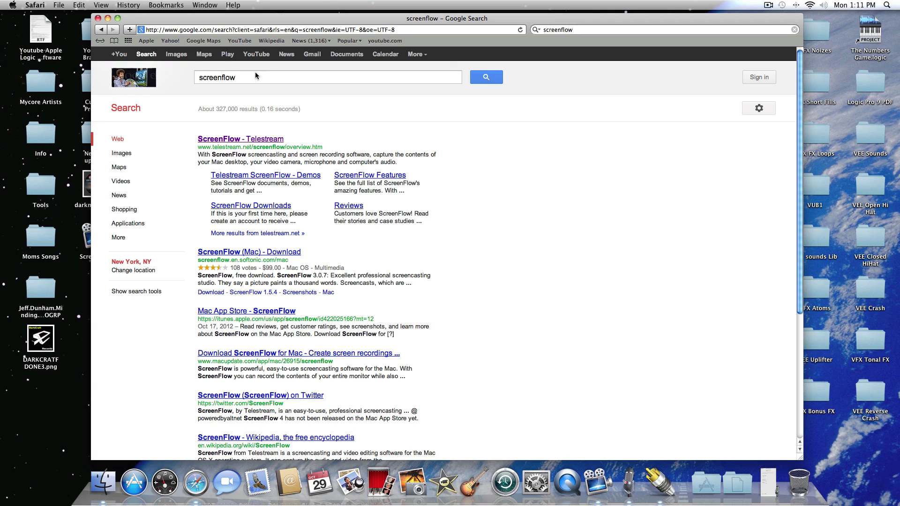
Open Telestream's ScreenFlow page, view the store page for buying ScreenFlow 4, and return to the overview page.
click(229, 141)
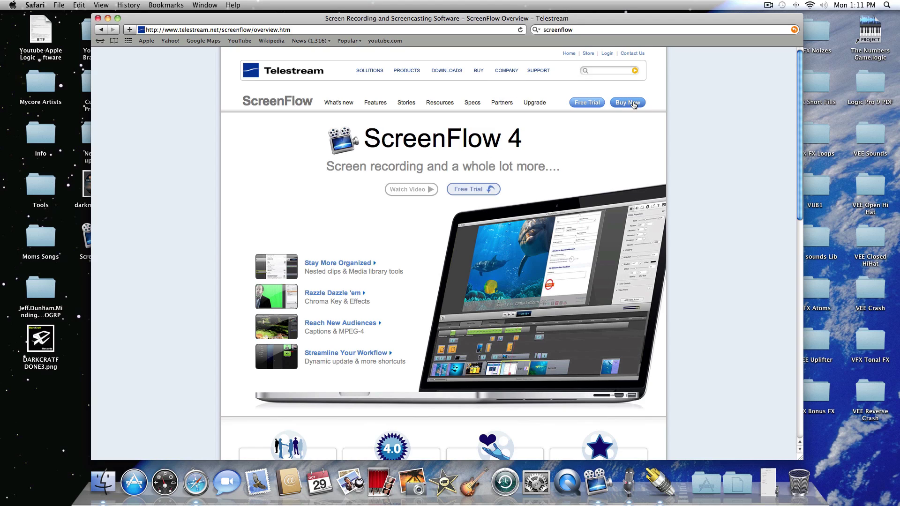
click(632, 103)
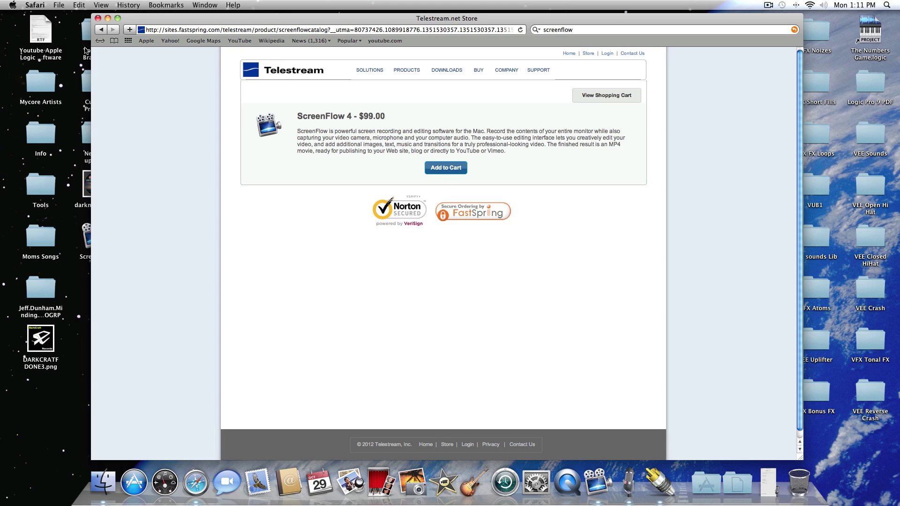
click(100, 29)
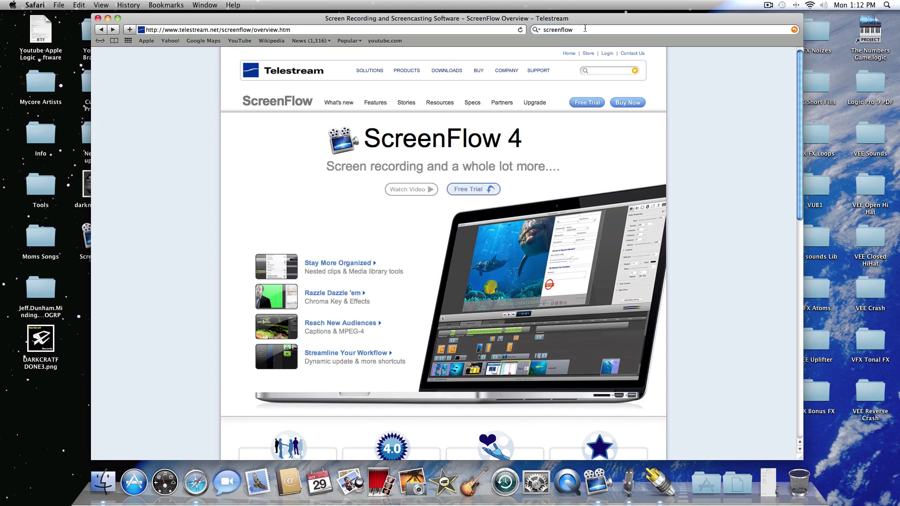
Search the web for "wiretap" and open Ambrosia Software's WireTap Studio page.
click(585, 28)
text(wiretap)
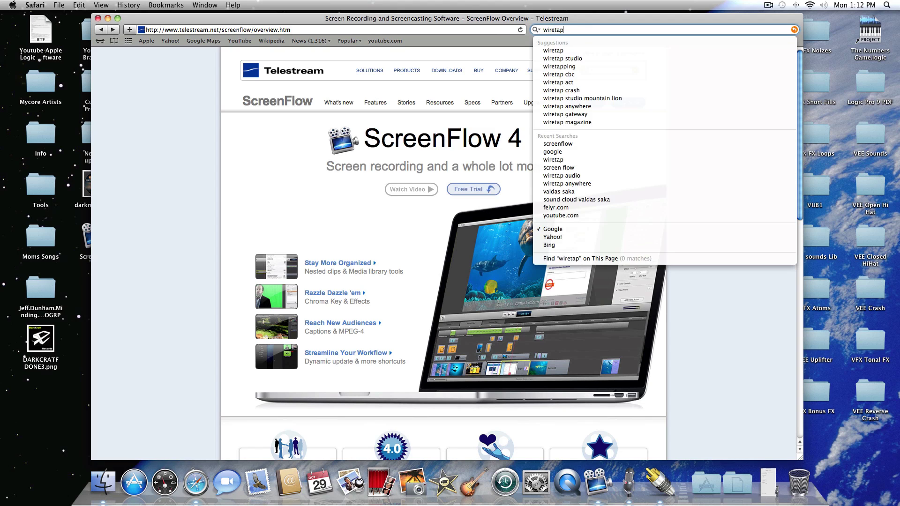
key(Return)
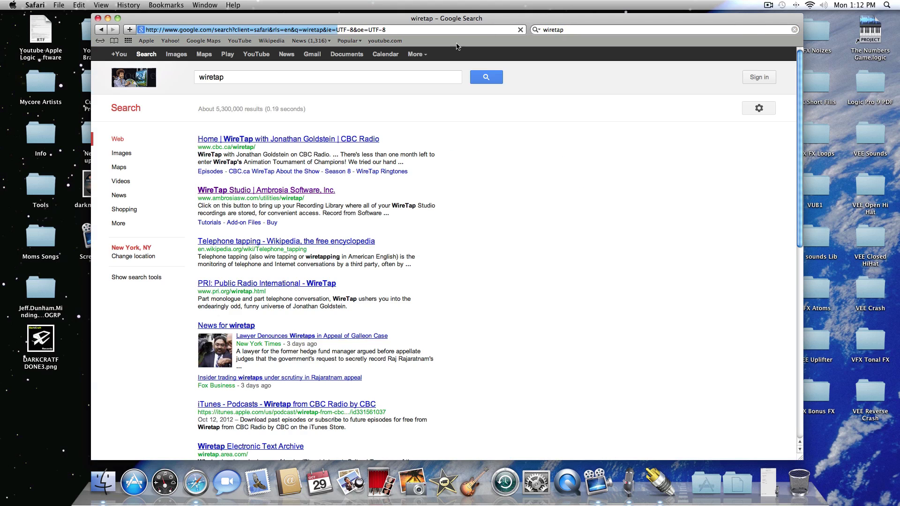
click(251, 195)
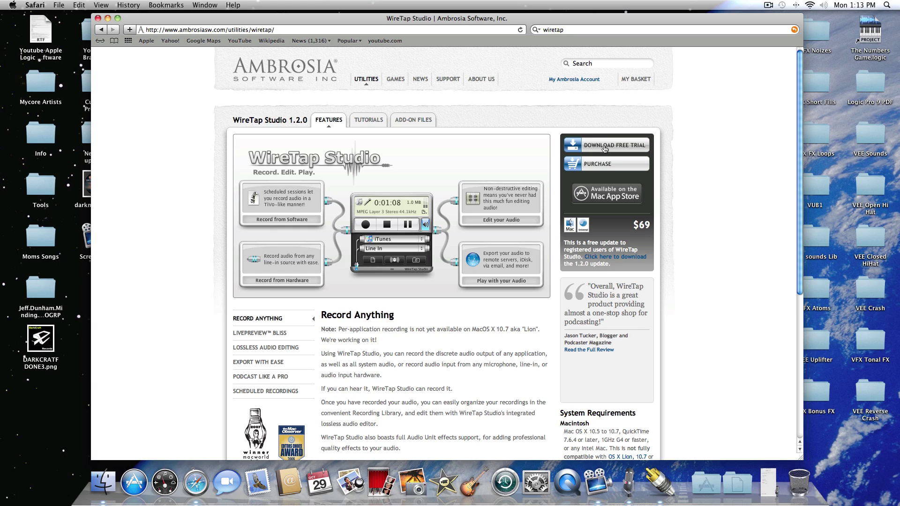
View WireTap Studio's purchase options and its free trial download details, closing each pop-up.
click(598, 165)
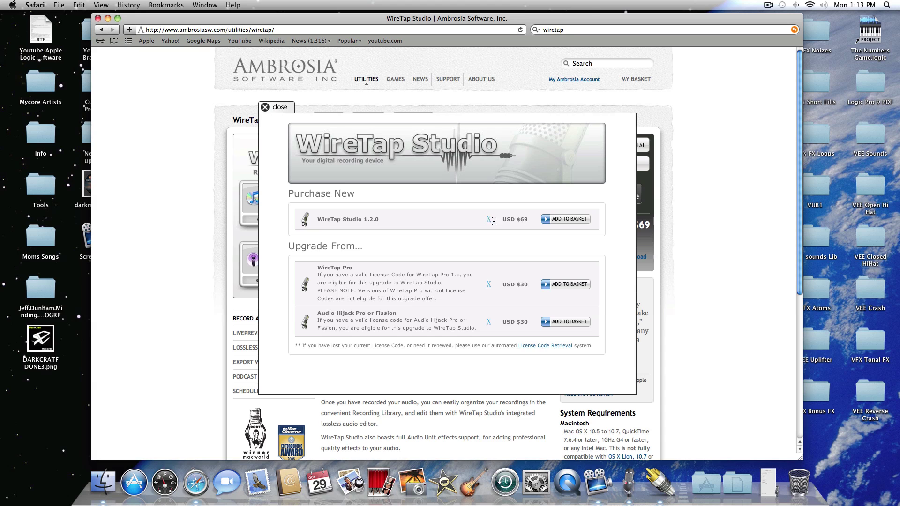
click(265, 108)
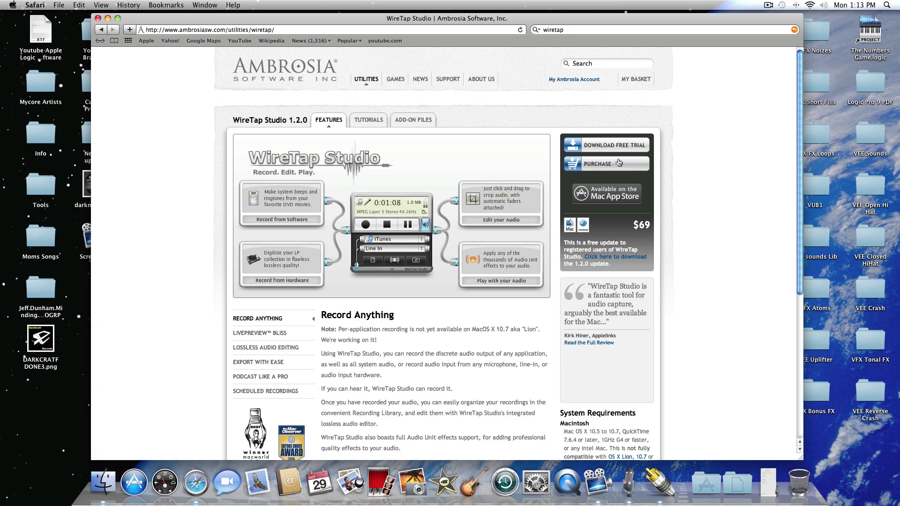
click(606, 145)
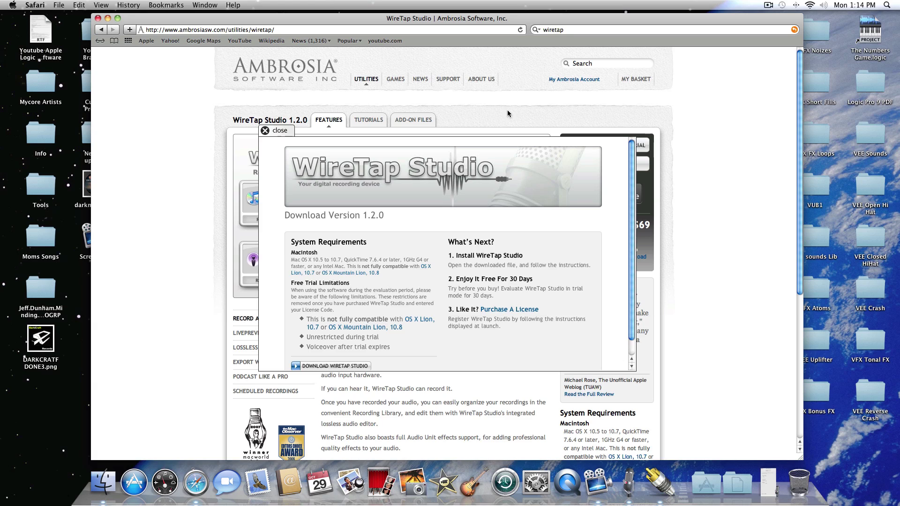
scroll(632, 166, down, 3)
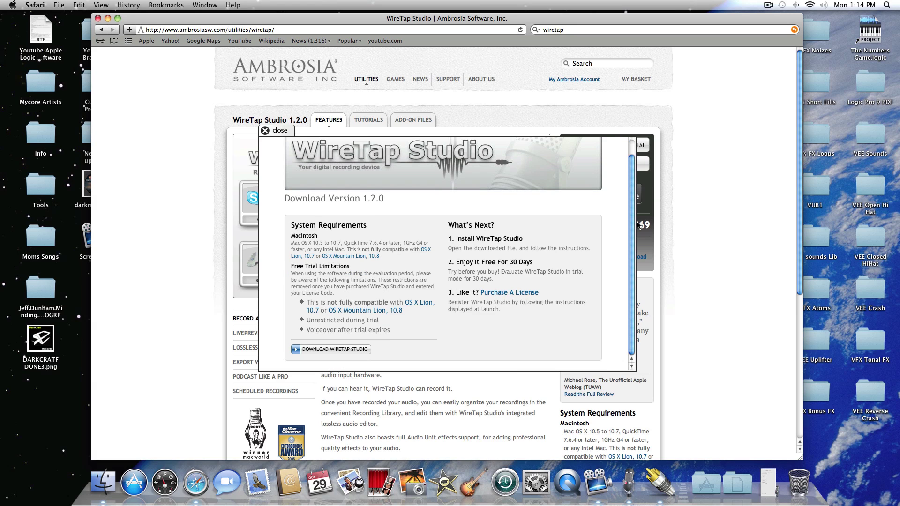
scroll(638, 173, up, 3)
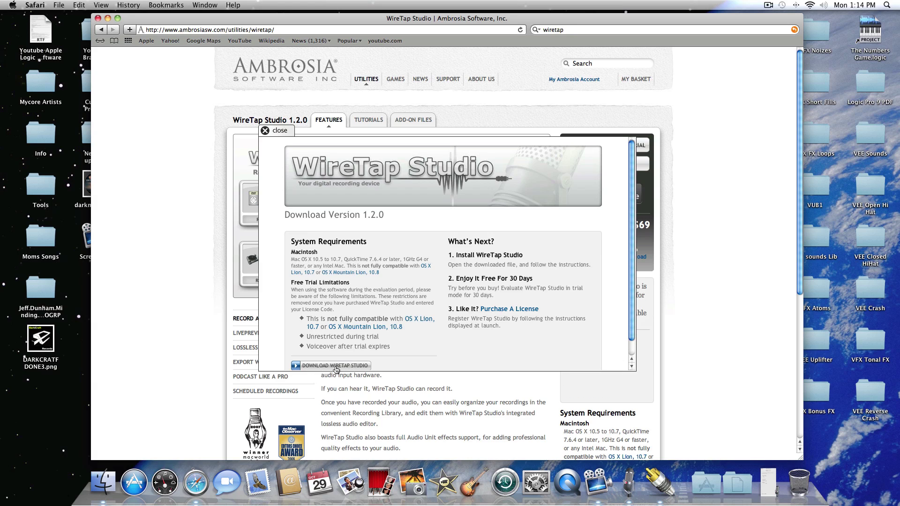
click(266, 129)
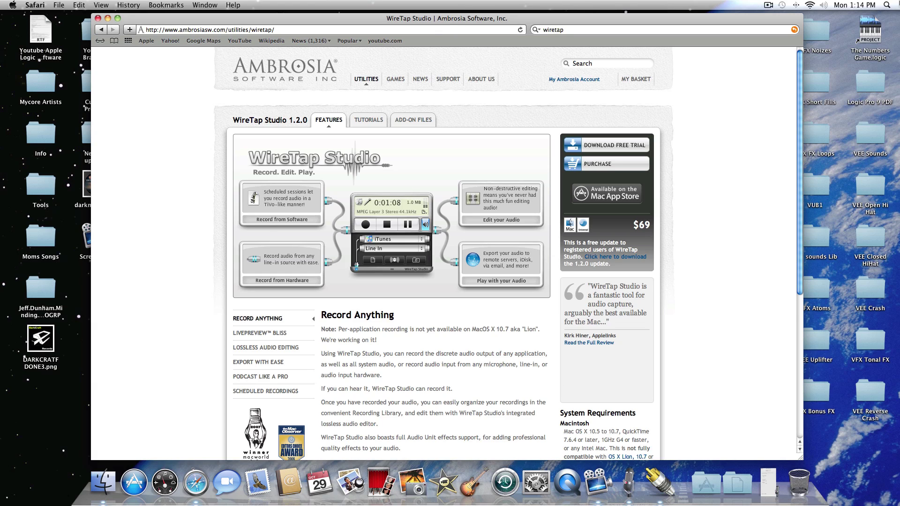
Search the computer with Spotlight for "down" to locate the Downloads folder, and dismiss the results.
click(886, 4)
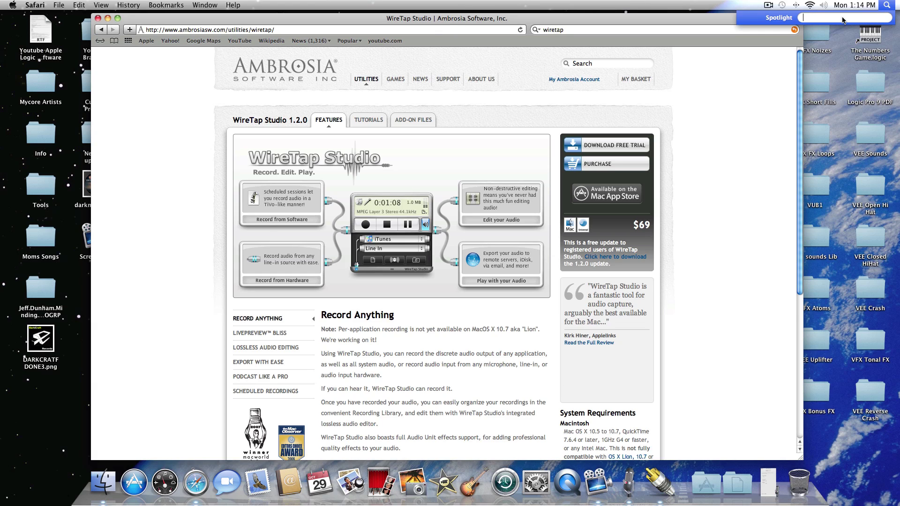
text(do)
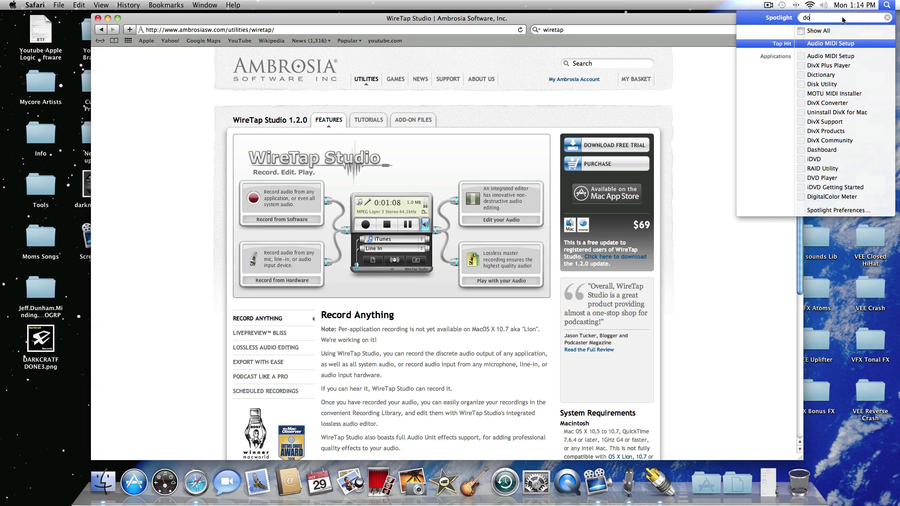
text(wn)
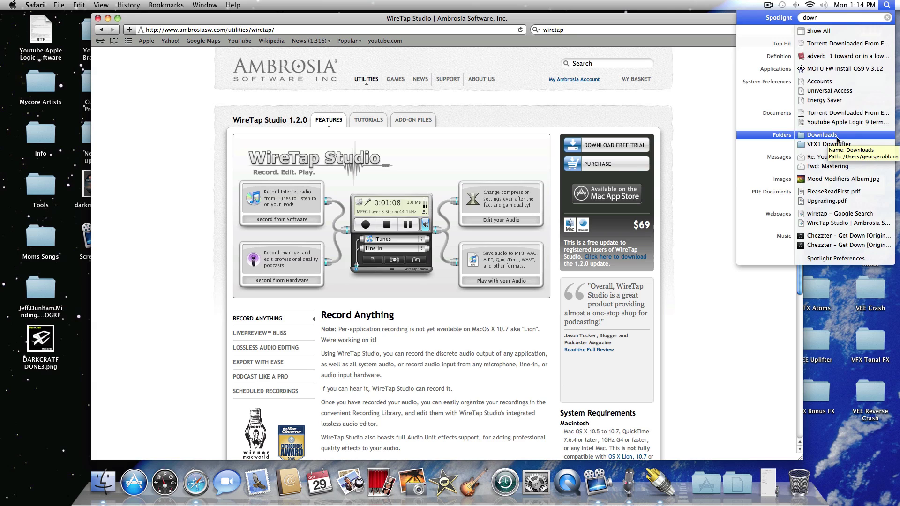
click(631, 20)
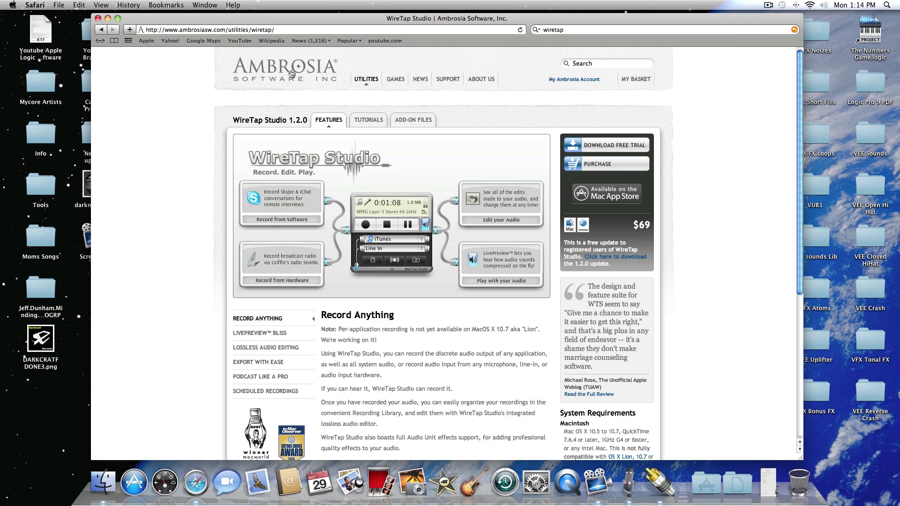
Close the browser window and switch to ScreenFlow to look at its file commands.
click(97, 18)
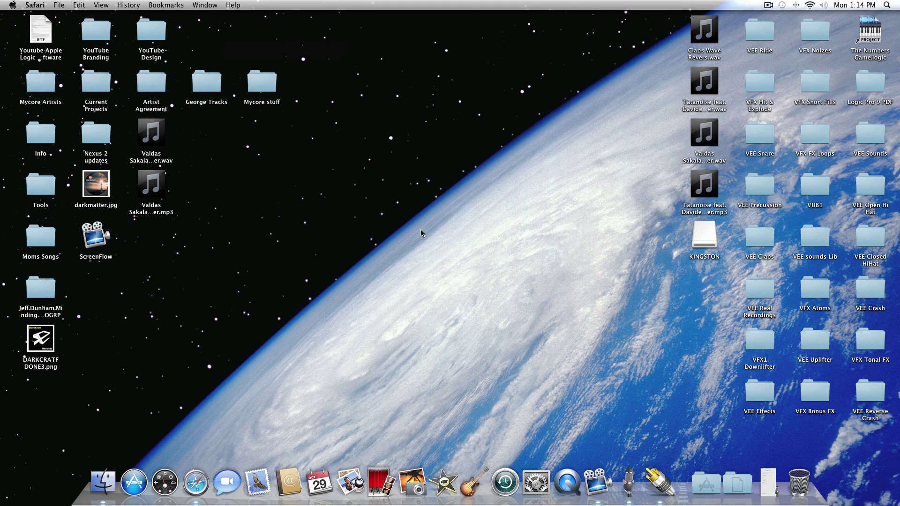
click(596, 479)
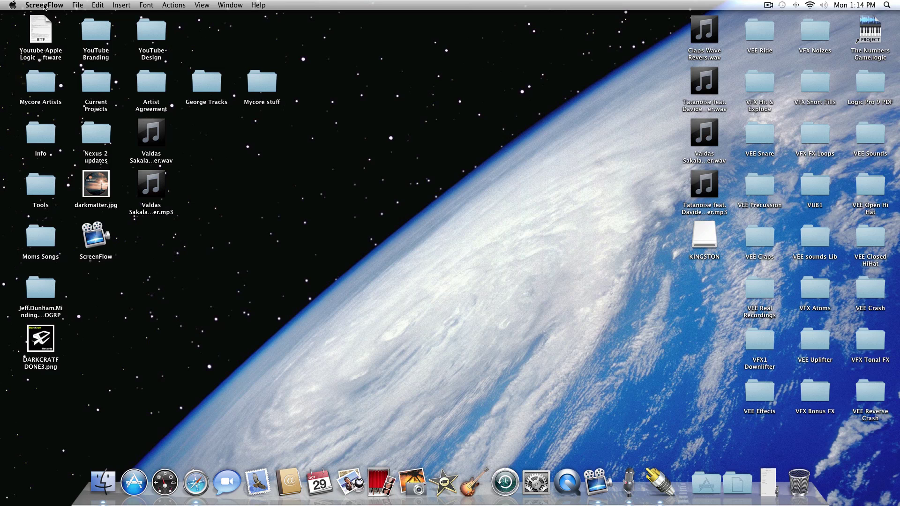
click(44, 5)
mouse_move(79, 6)
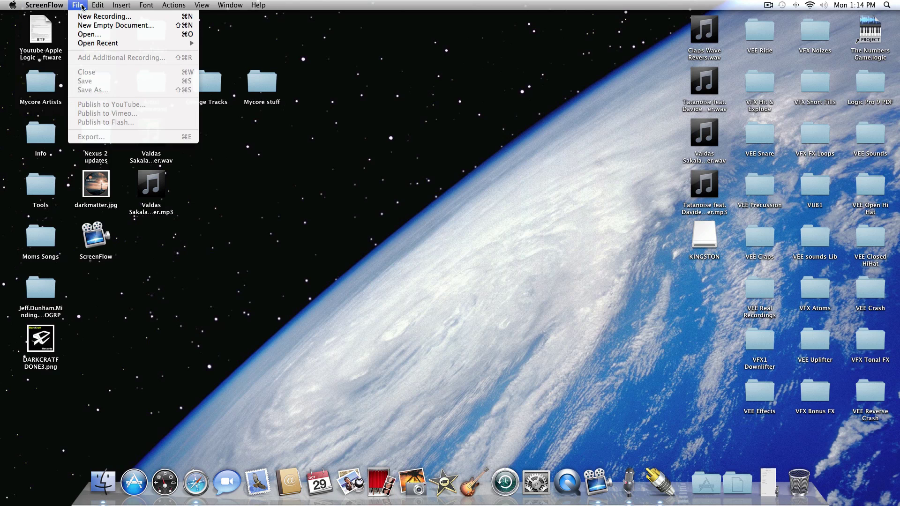
click(382, 114)
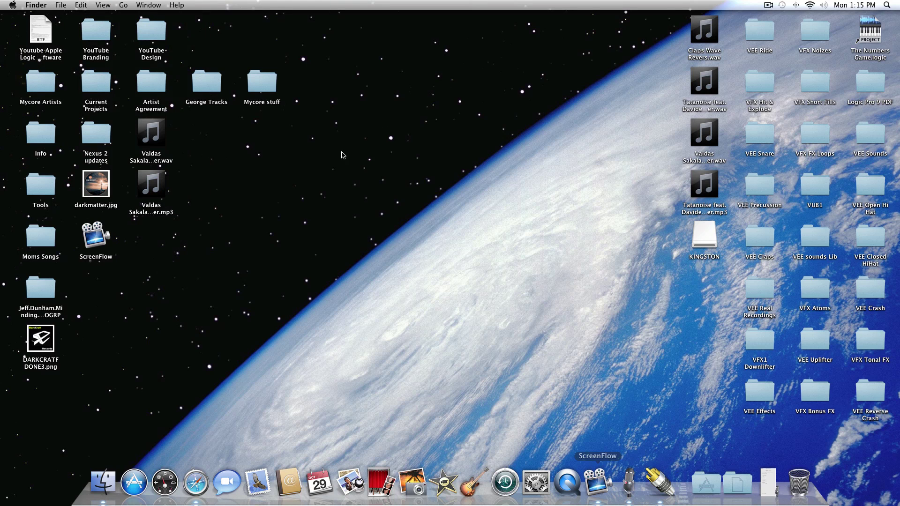
Look up the Stop Record and Pause commands among ScreenFlow's recording controls.
click(60, 6)
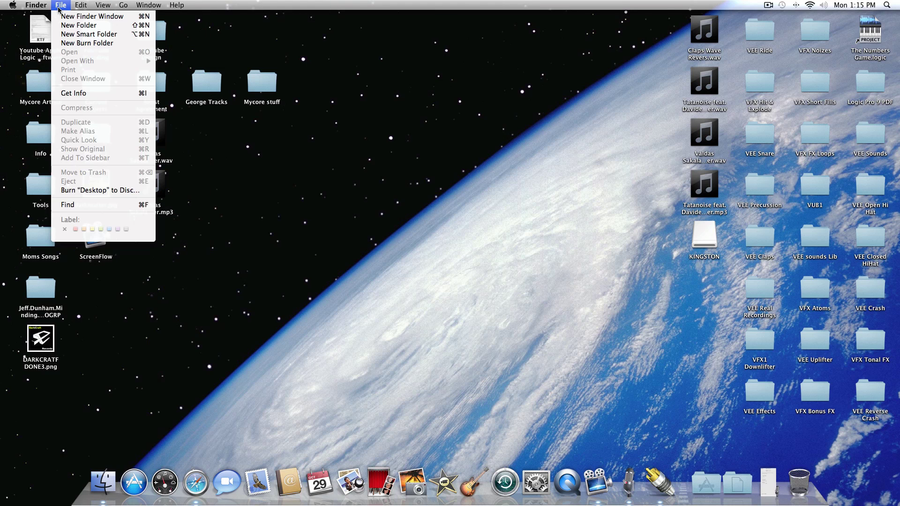
click(36, 5)
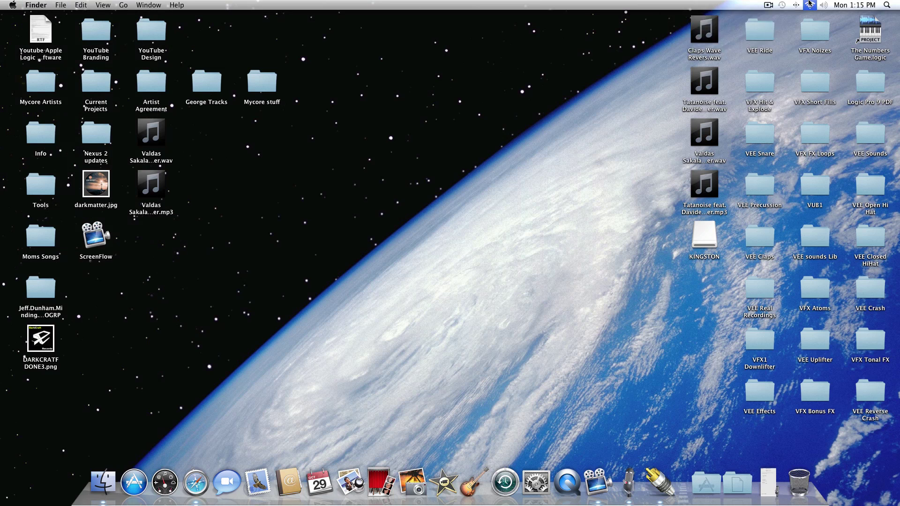
click(767, 6)
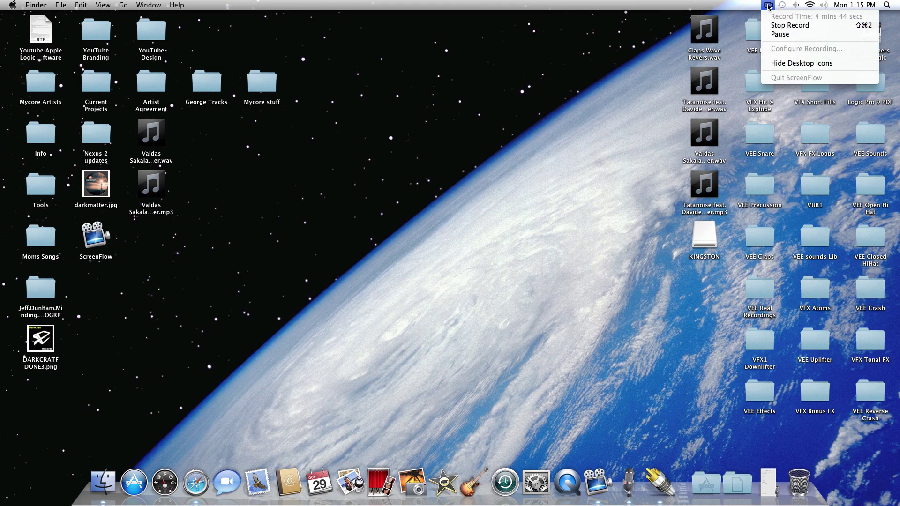
click(787, 27)
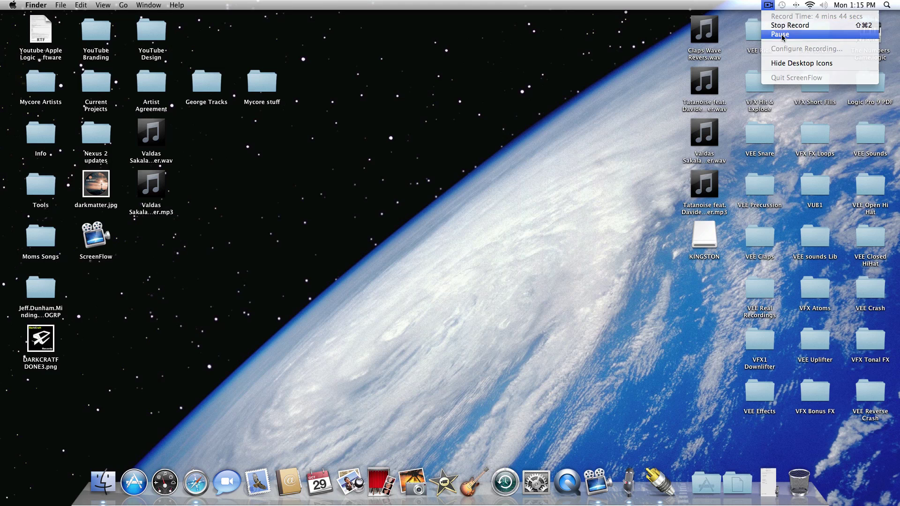
Try to start a new recording in ScreenFlow, choosing to continue the recording already in progress.
click(62, 5)
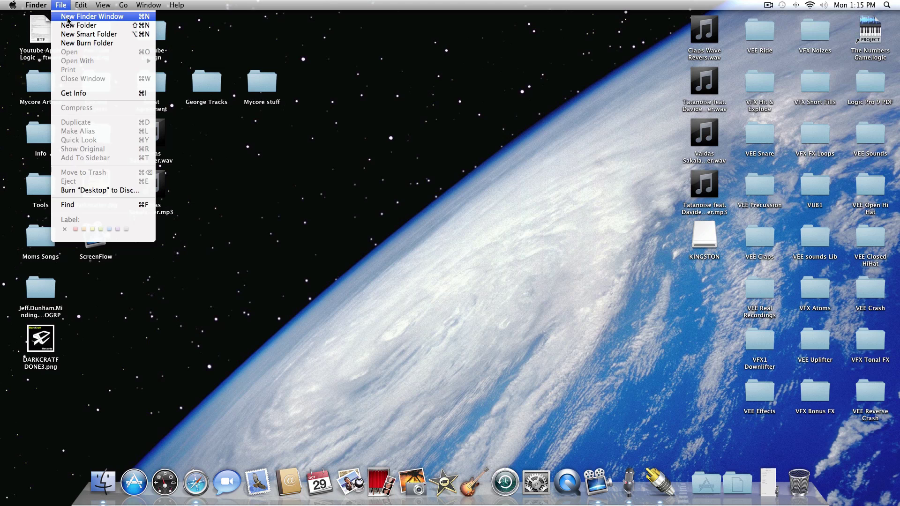
click(468, 14)
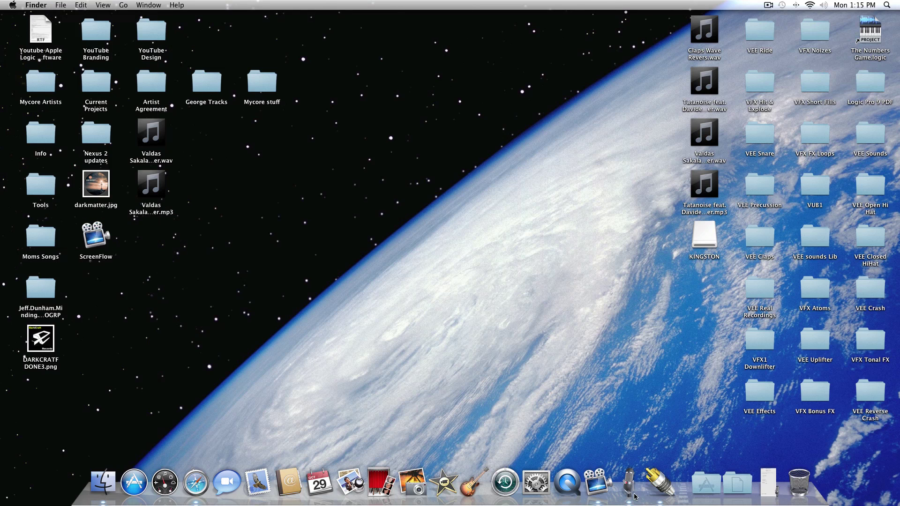
click(604, 484)
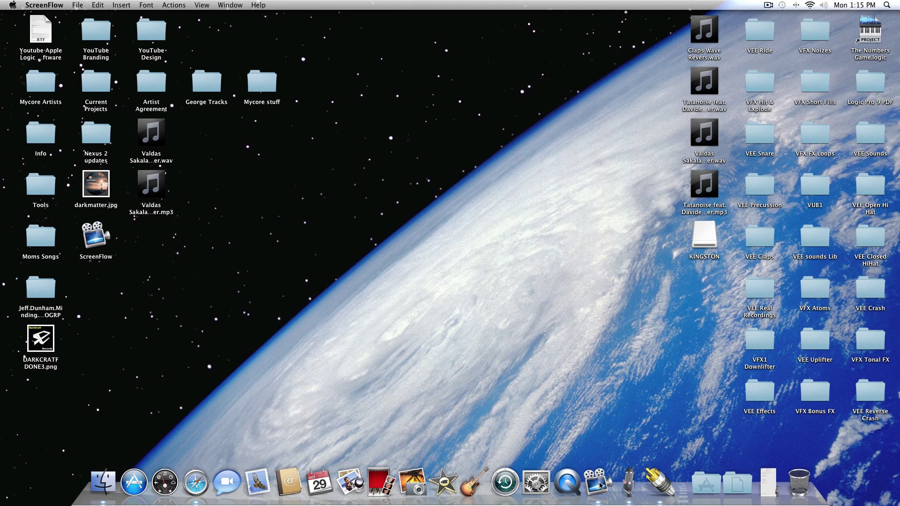
click(75, 4)
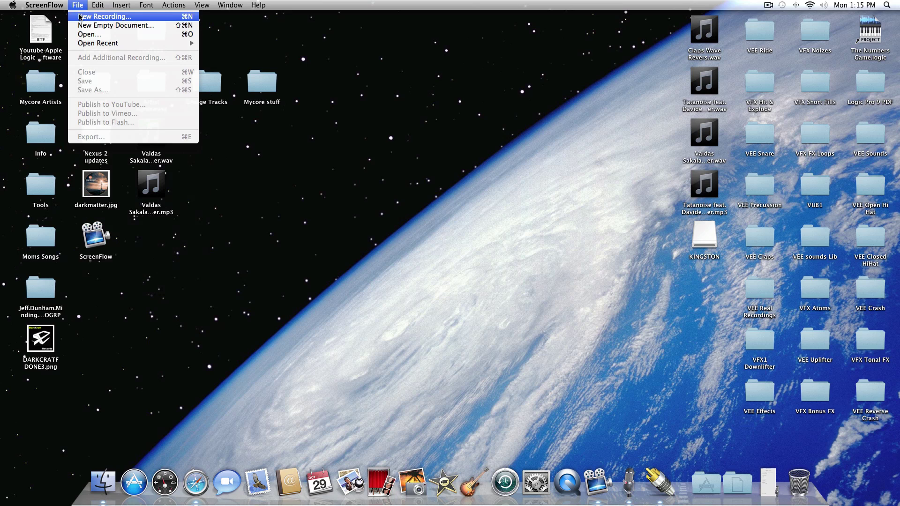
click(79, 16)
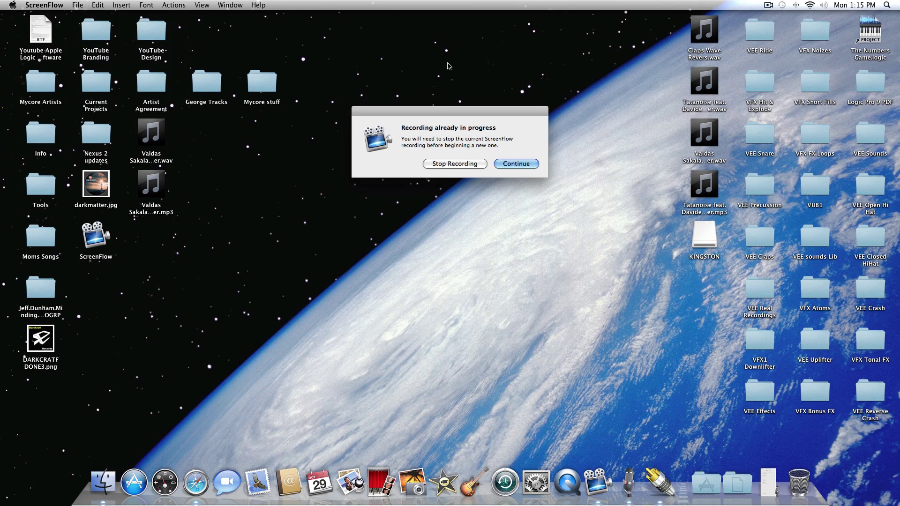
click(510, 162)
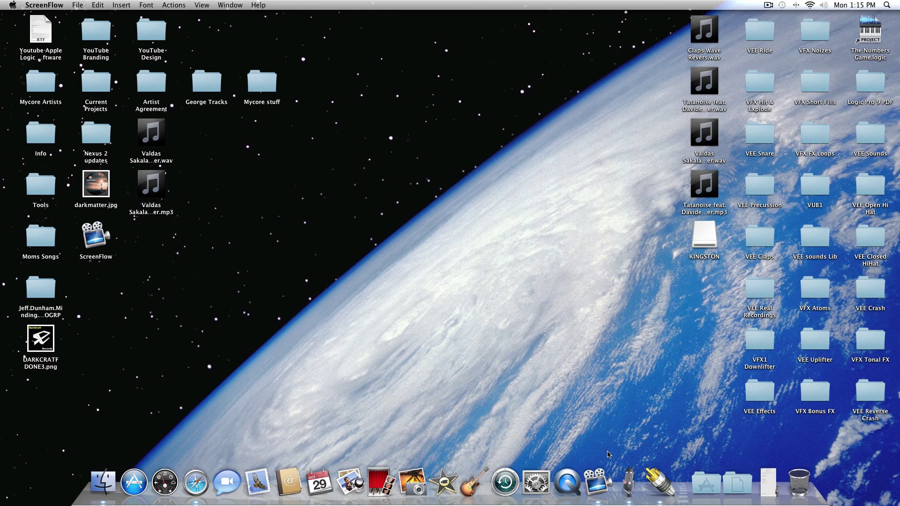
Switch to WireTap Anywhere, add a third audio device named Test, and view its source settings without saving them.
click(658, 479)
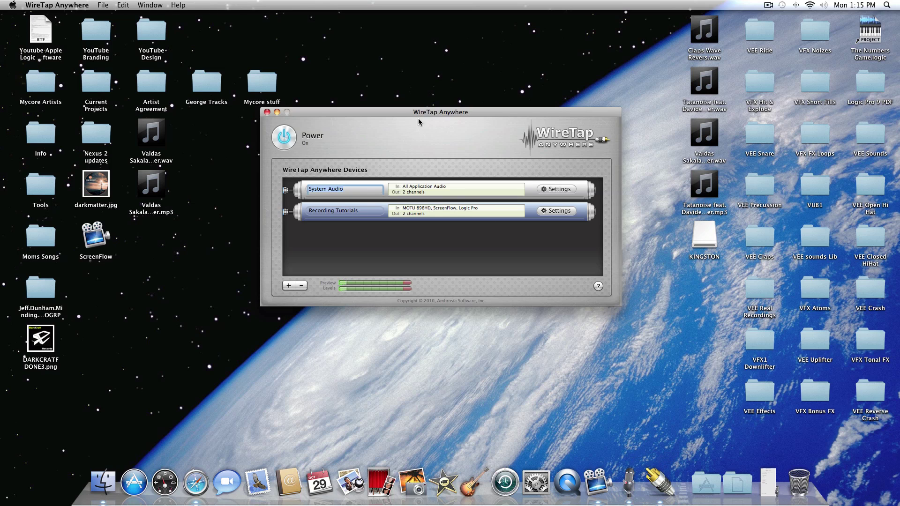
drag(416, 114, 413, 88)
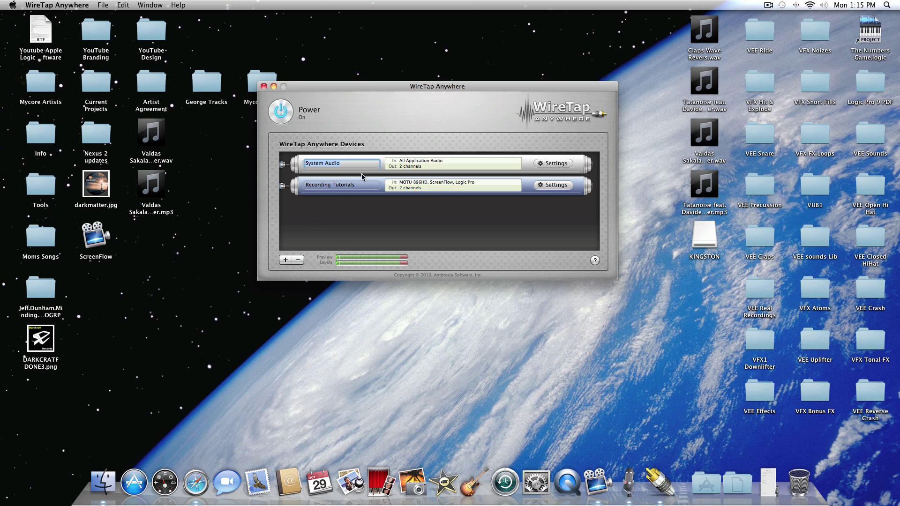
click(285, 261)
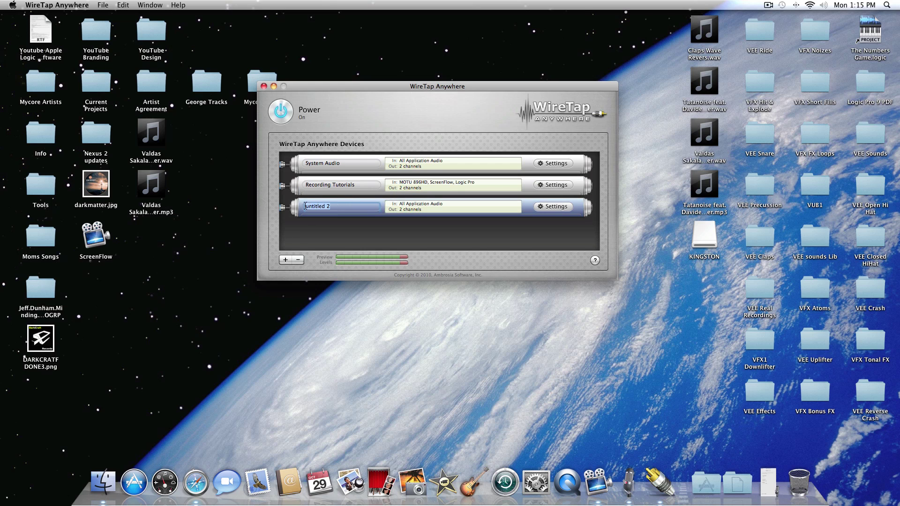
key(BackSpace)
click(562, 209)
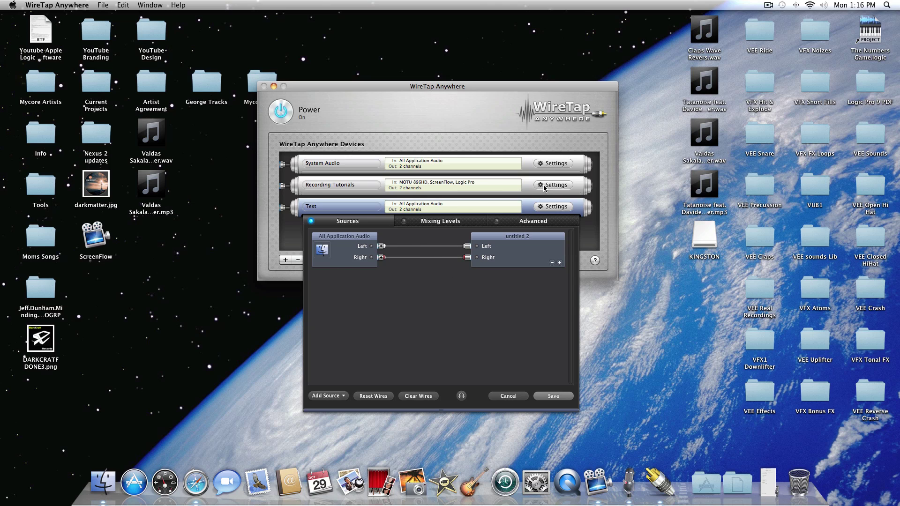
click(513, 397)
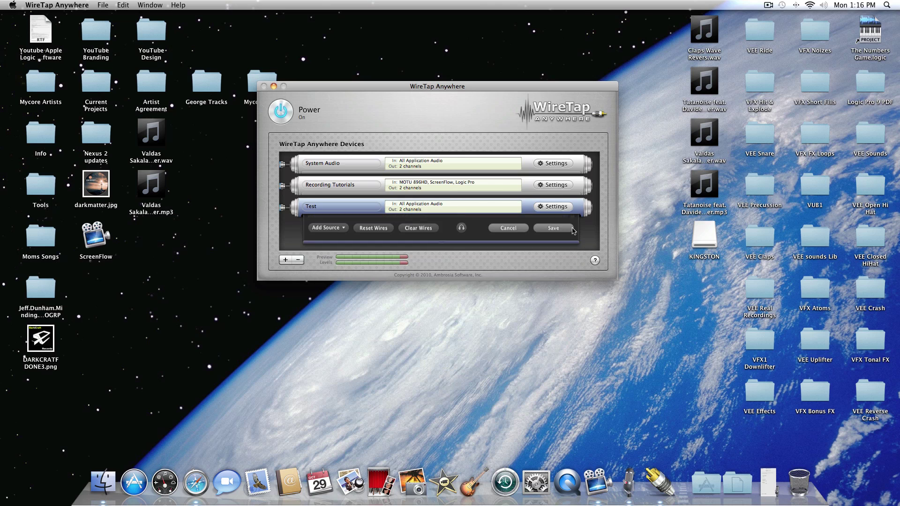
Examine the sources wired into the Recording Tutorials device from start to end of its list, and cancel its settings.
click(559, 187)
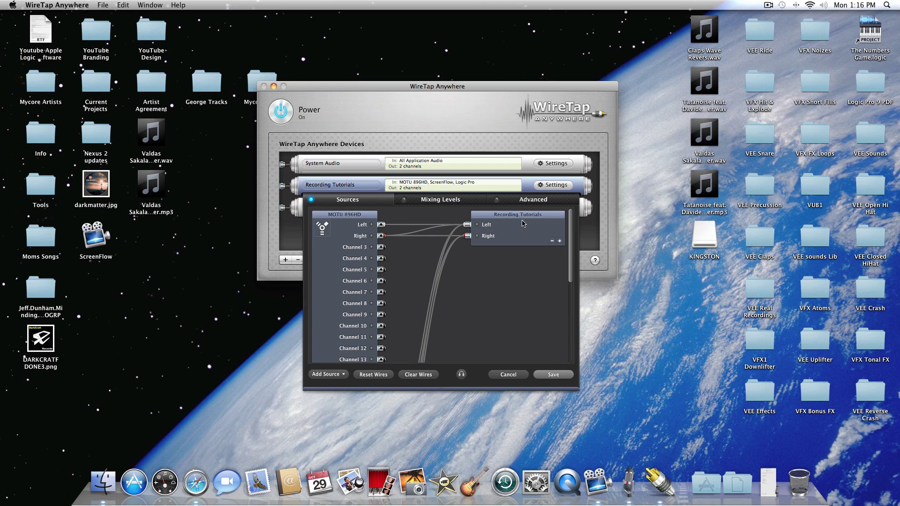
drag(572, 220, 580, 302)
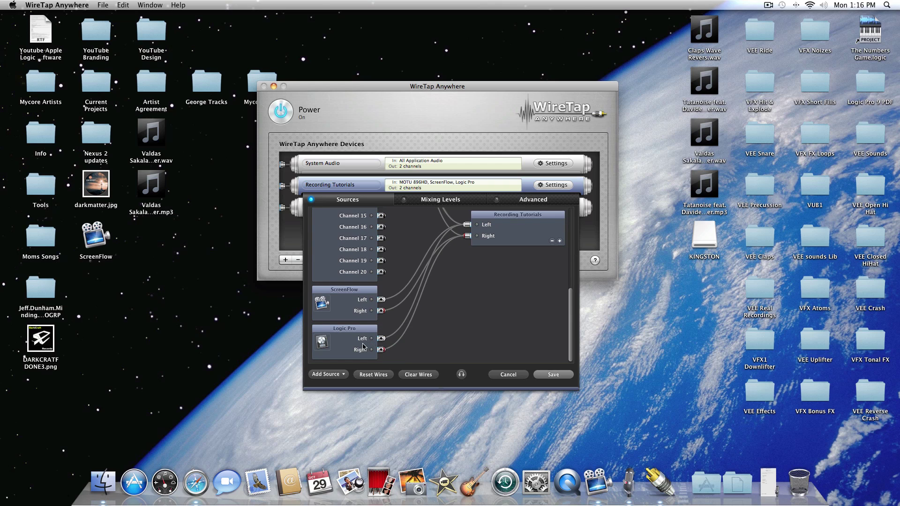
drag(575, 321, 581, 217)
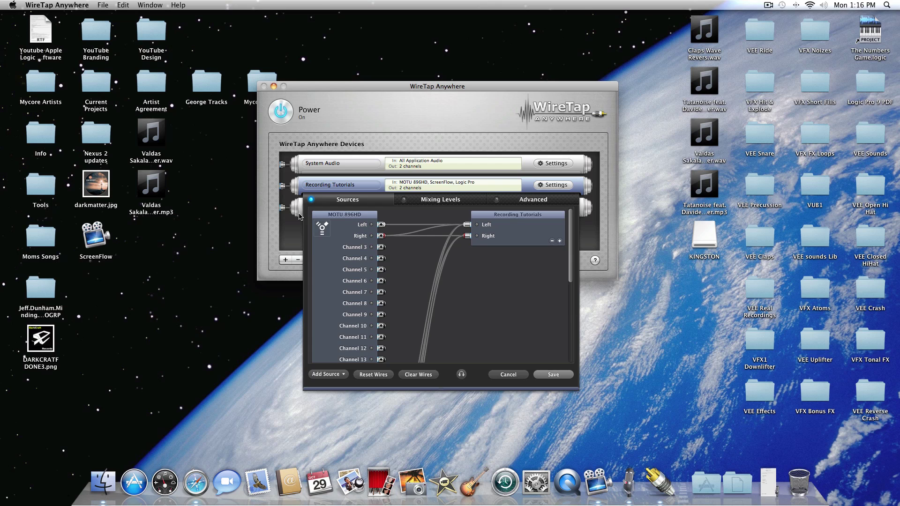
click(500, 375)
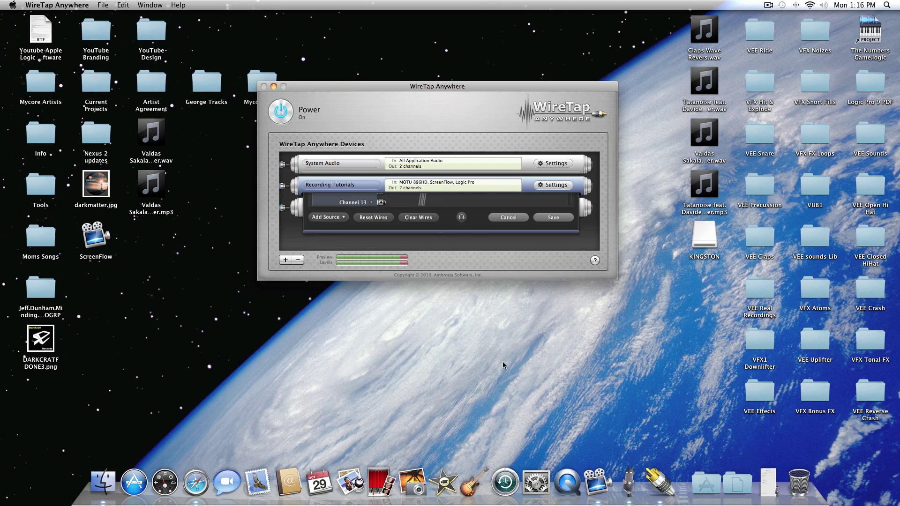
In the new third device's settings, replace All Application Audio with ScreenFlow and add MOTU 896HD as a second source.
click(549, 207)
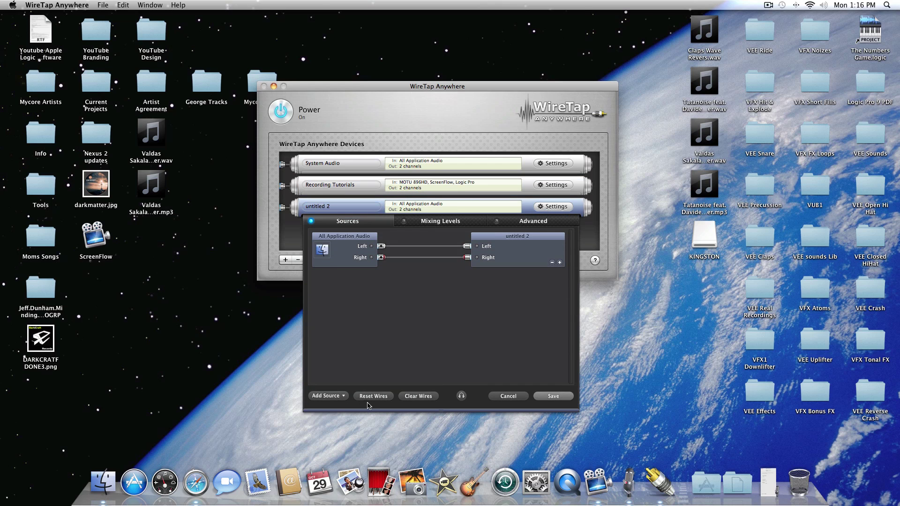
click(340, 397)
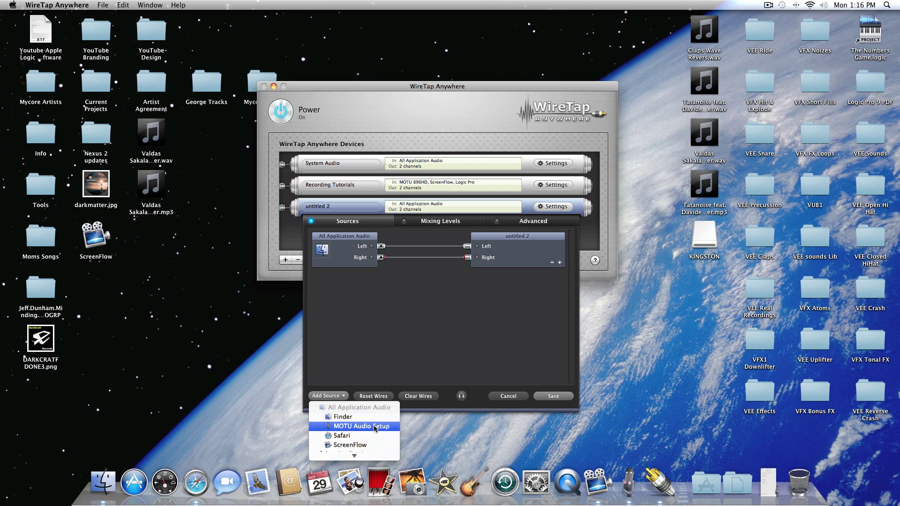
scroll(361, 445, down, 3)
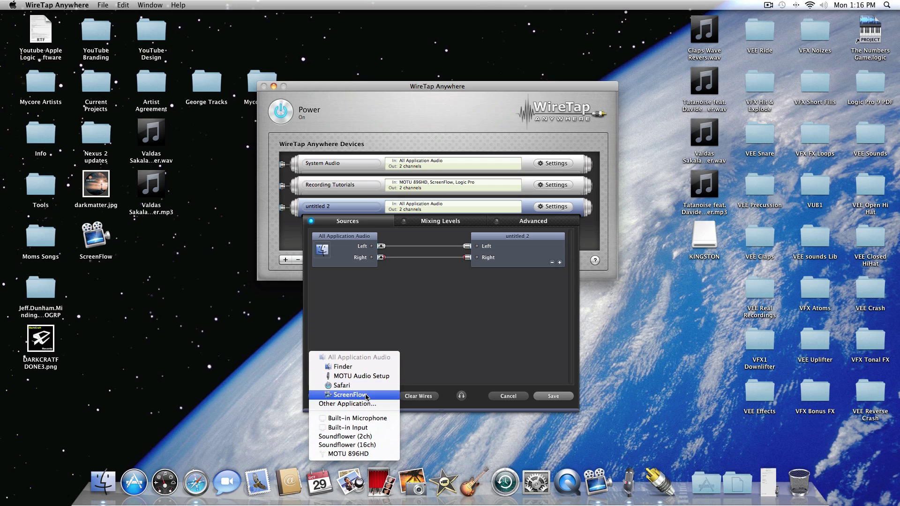
click(366, 395)
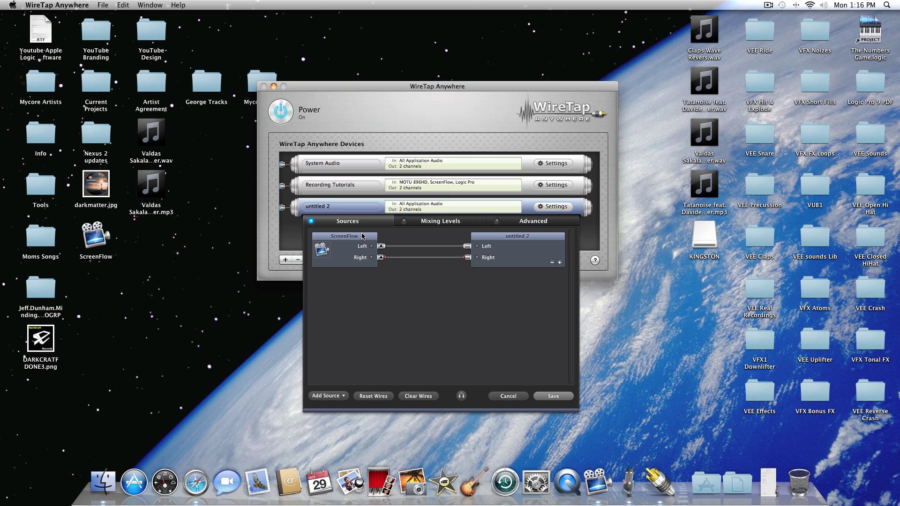
click(338, 397)
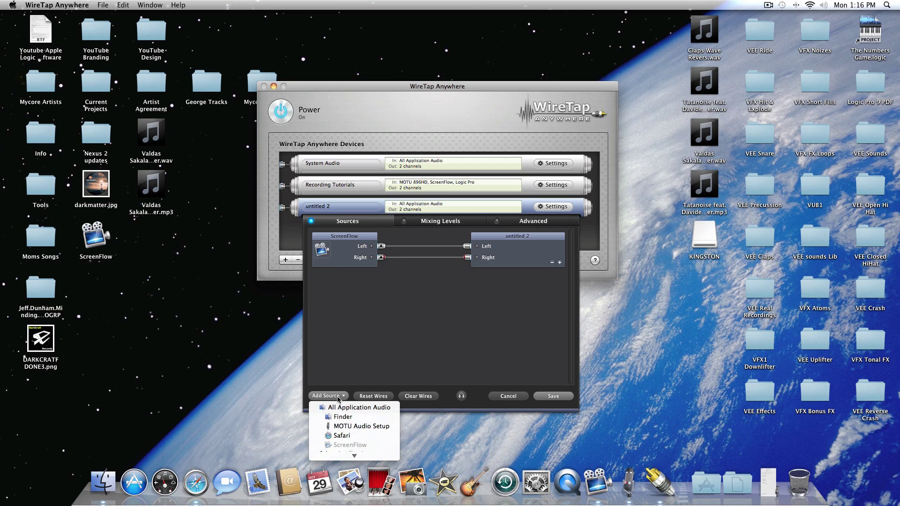
mouse_move(360, 455)
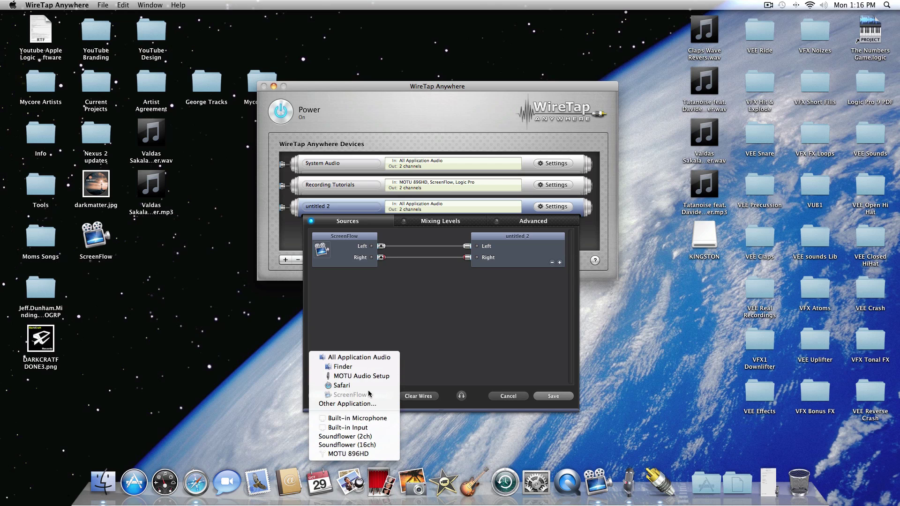
click(362, 453)
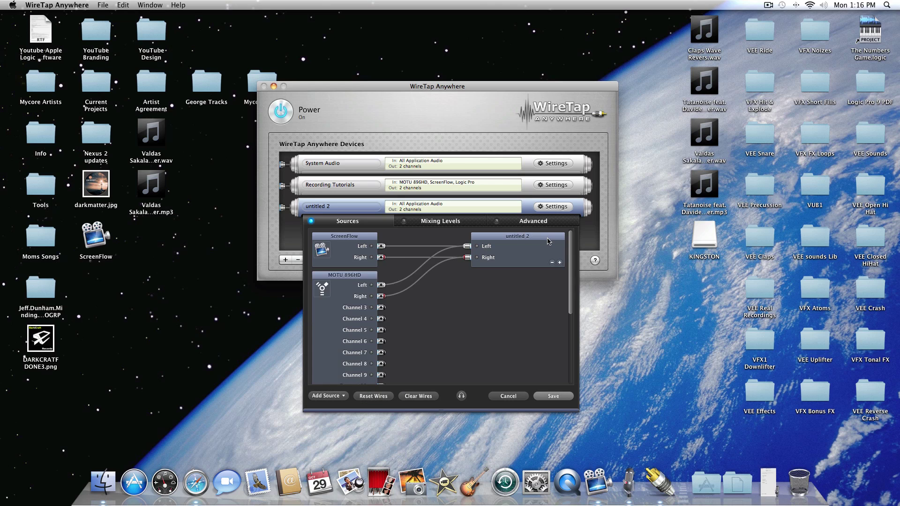
Remove the ScreenFlow source from the new device and add it again so that it follows MOTU 896HD.
click(355, 242)
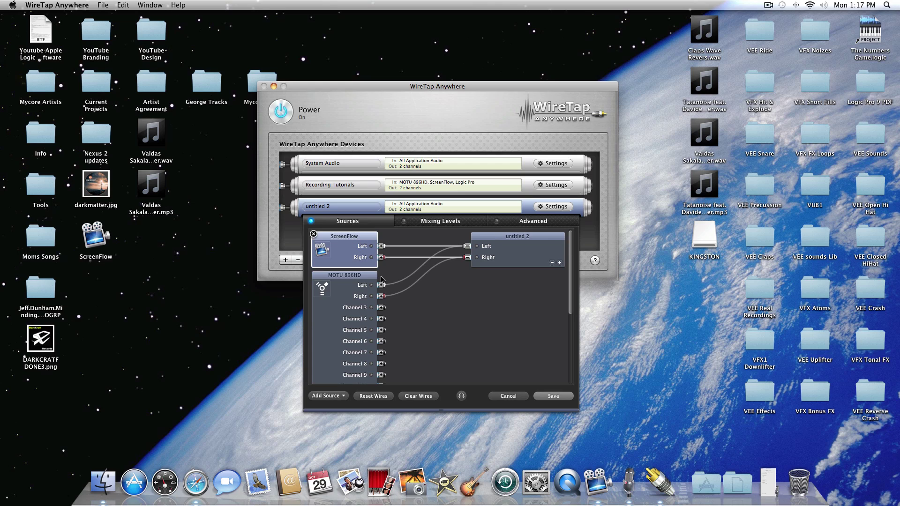
click(314, 234)
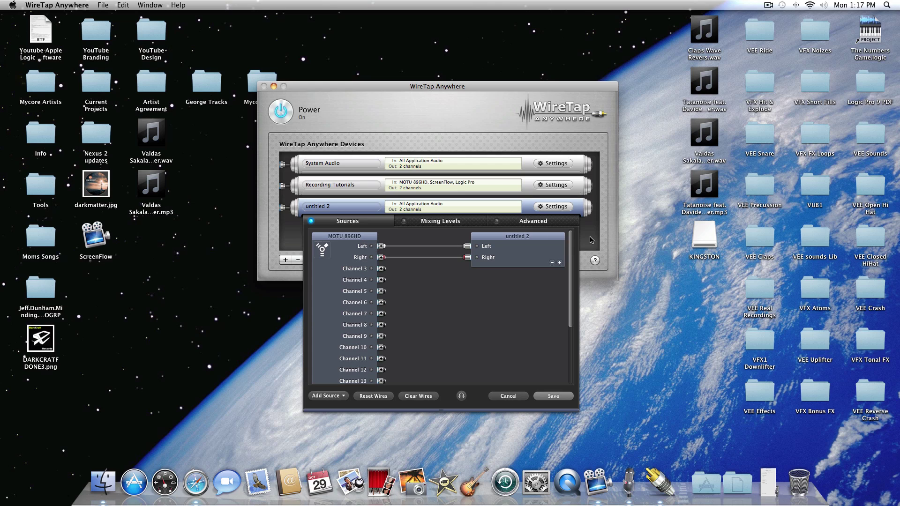
drag(571, 244, 573, 310)
click(337, 396)
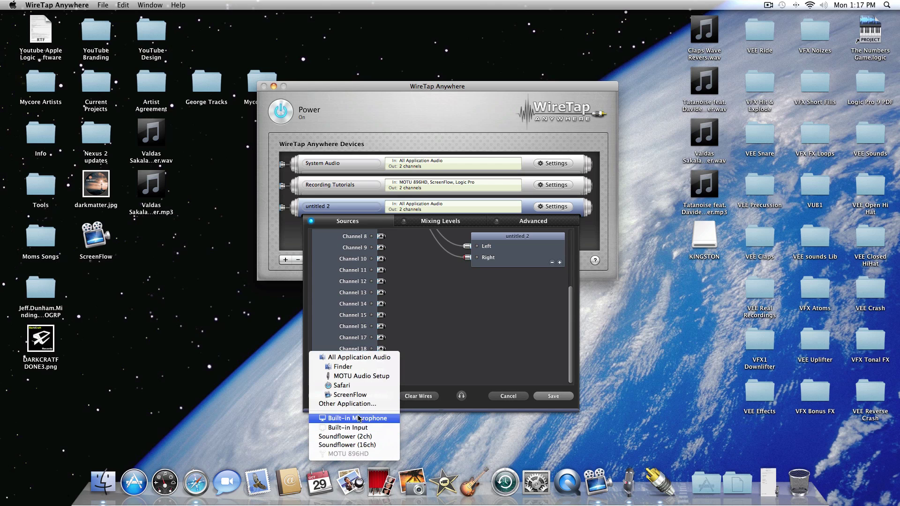
click(359, 400)
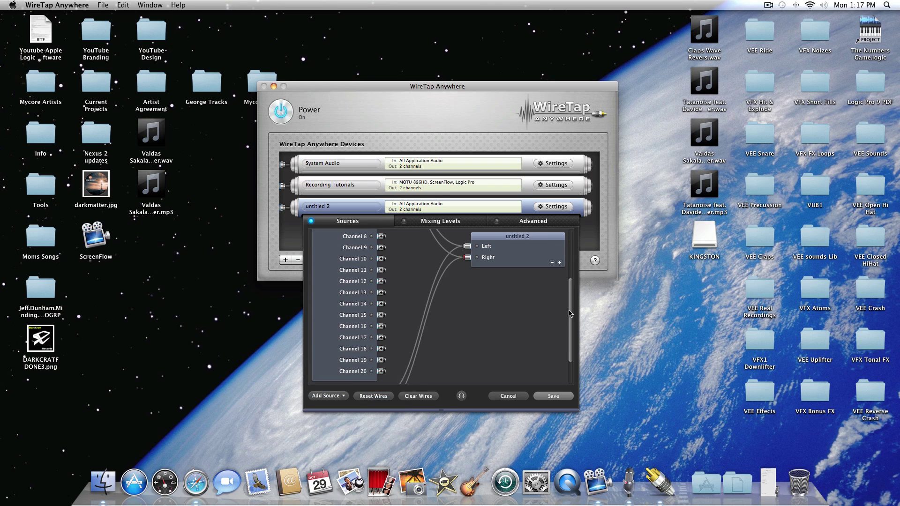
Save the new device's source settings and rename the device GR TEST.
scroll(569, 313, up, 5)
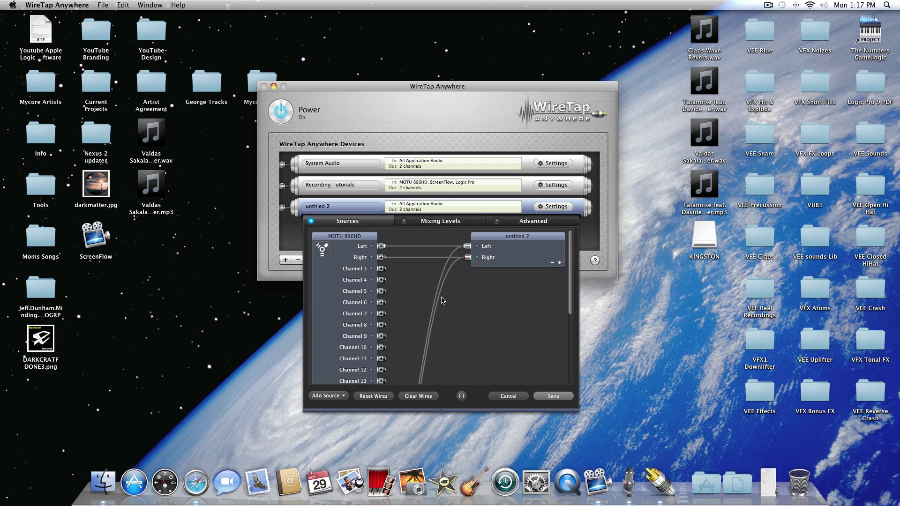
drag(571, 260, 575, 202)
click(556, 398)
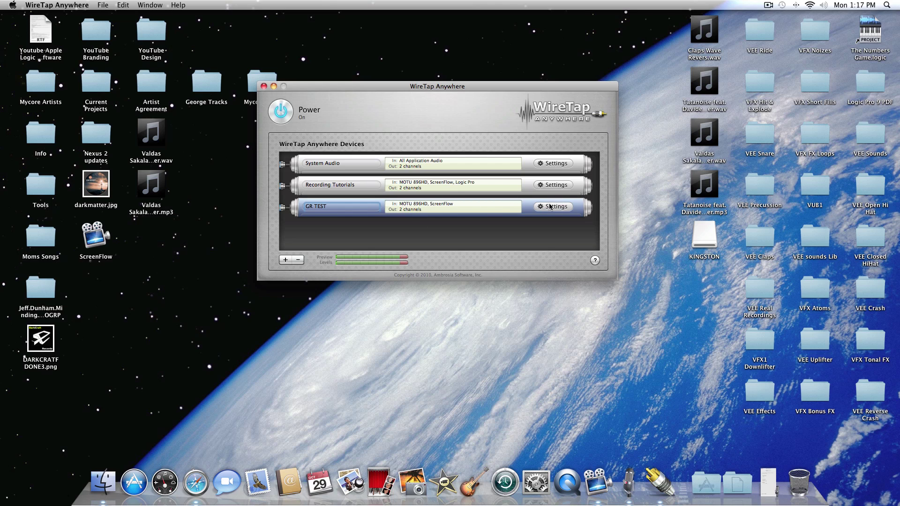
Check the application sources listed after MOTU 896HD in the Recording Tutorials device, and leave its settings unsaved.
click(551, 184)
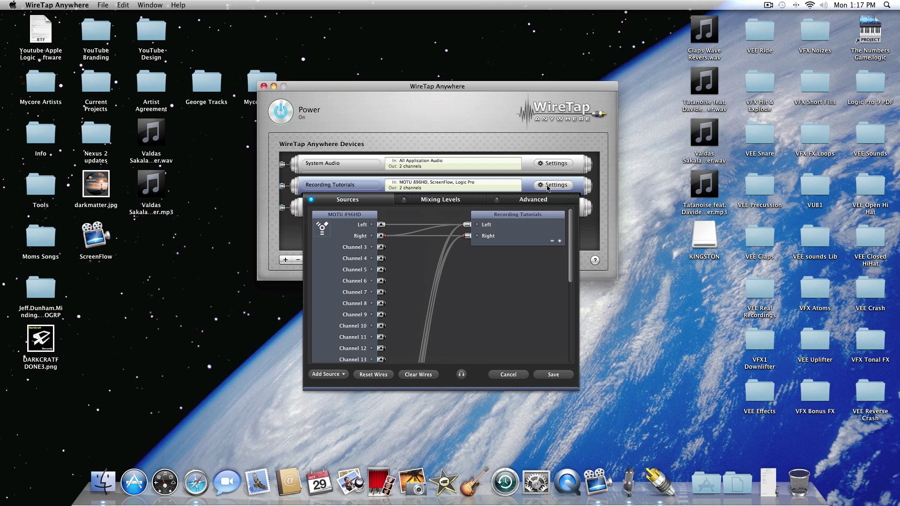
drag(570, 220, 589, 309)
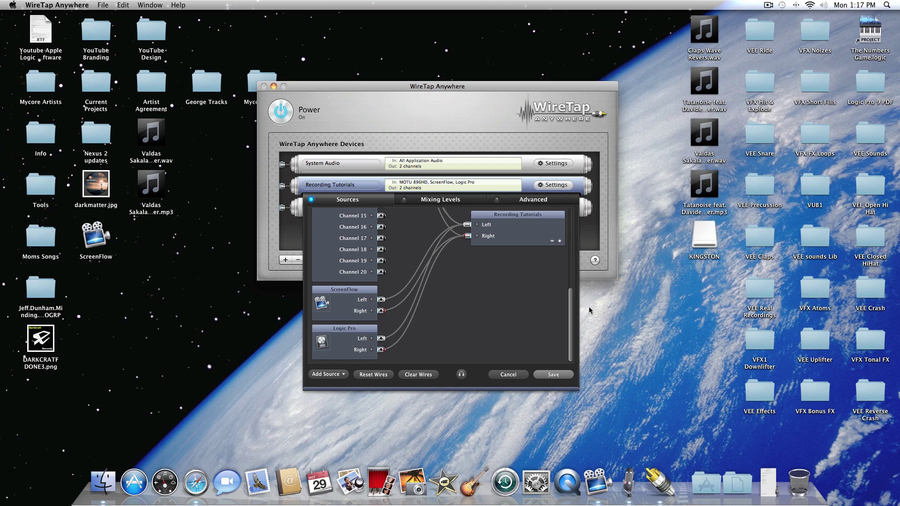
click(506, 377)
Find Logic Pro among the other applications, add it as a source of the GR TEST device, and save the settings.
click(554, 207)
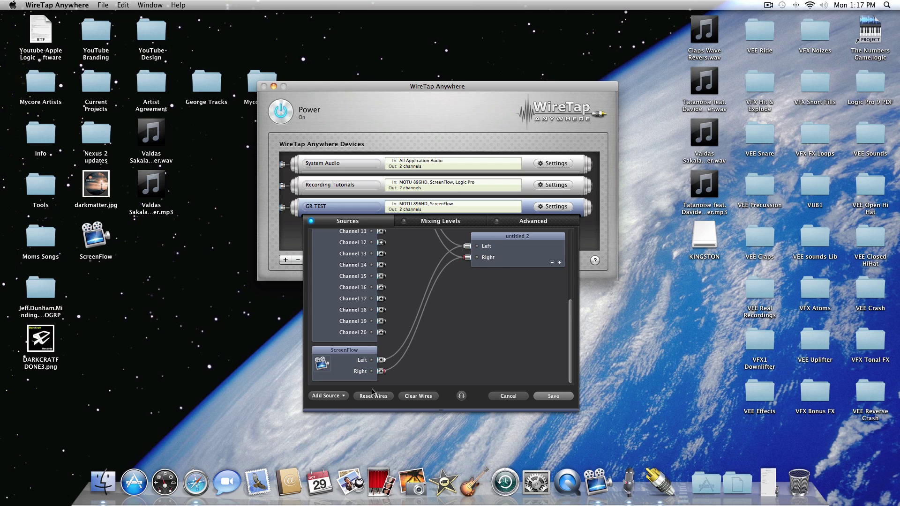
click(340, 397)
mouse_move(355, 454)
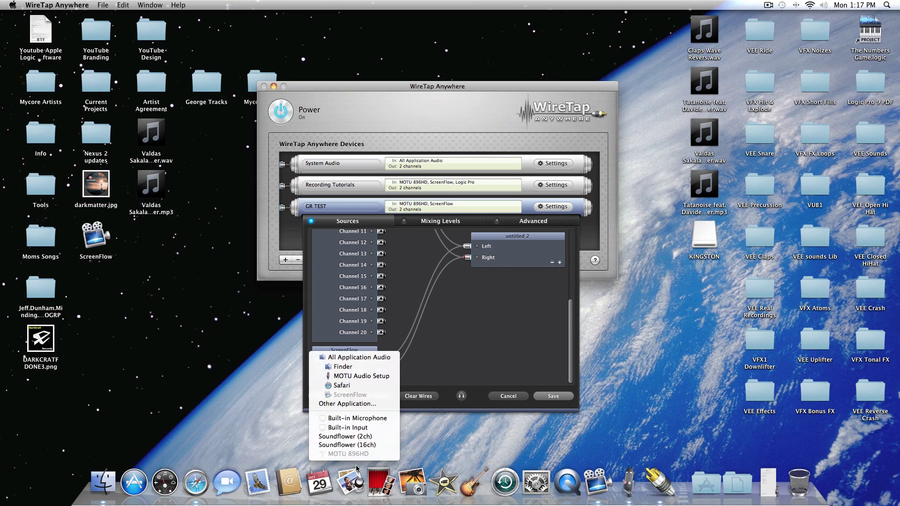
click(358, 404)
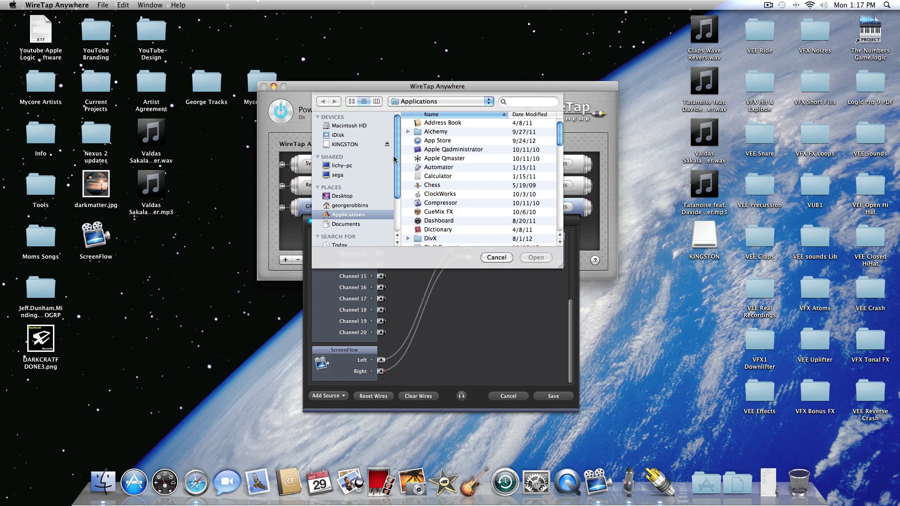
click(515, 104)
text(l)
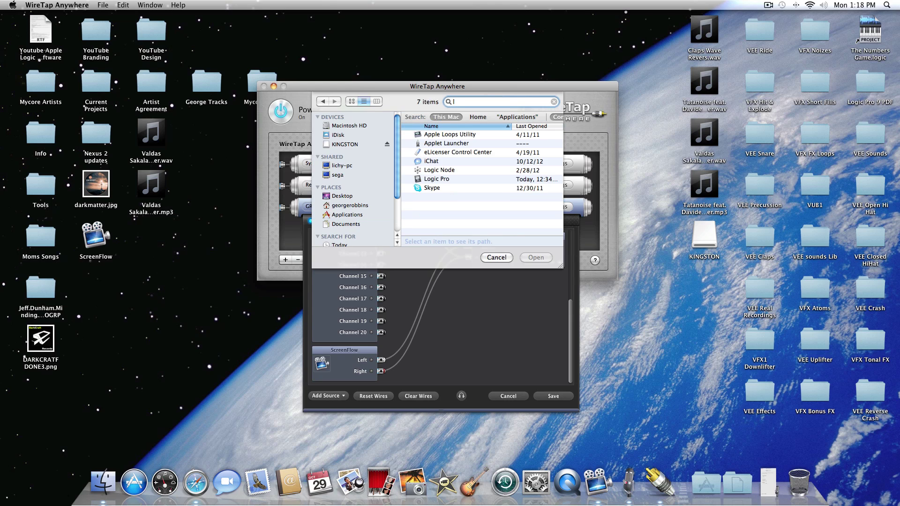
click(446, 179)
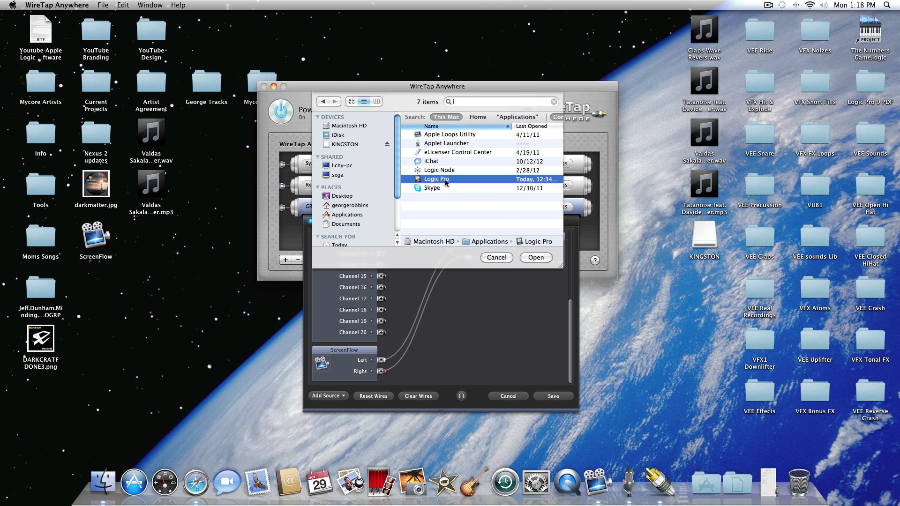
click(535, 257)
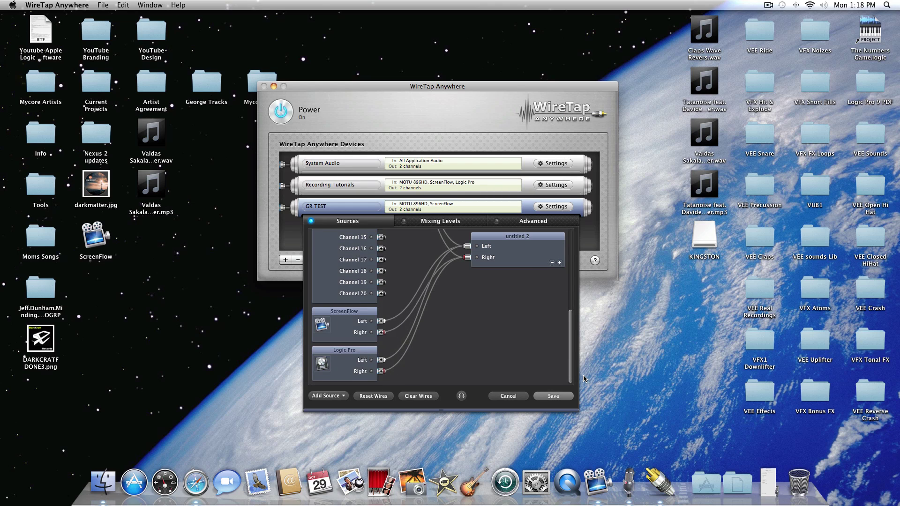
drag(569, 310, 565, 208)
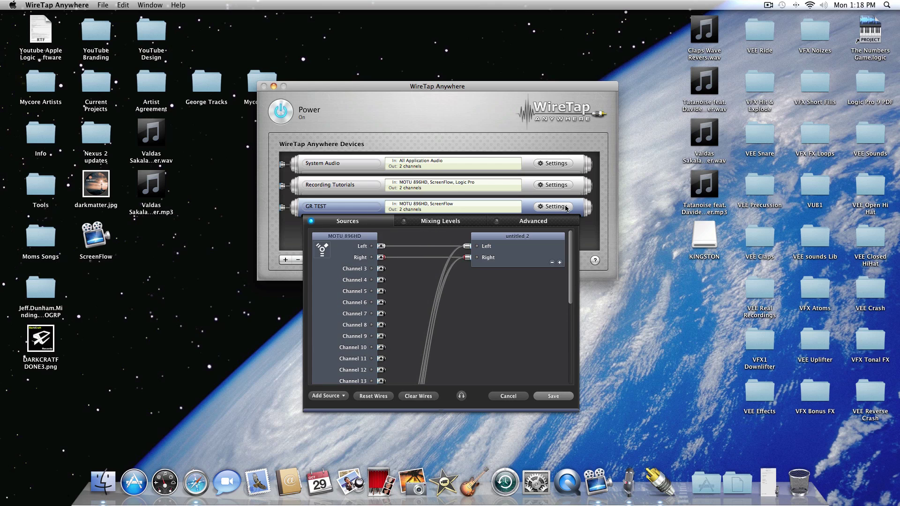
click(551, 396)
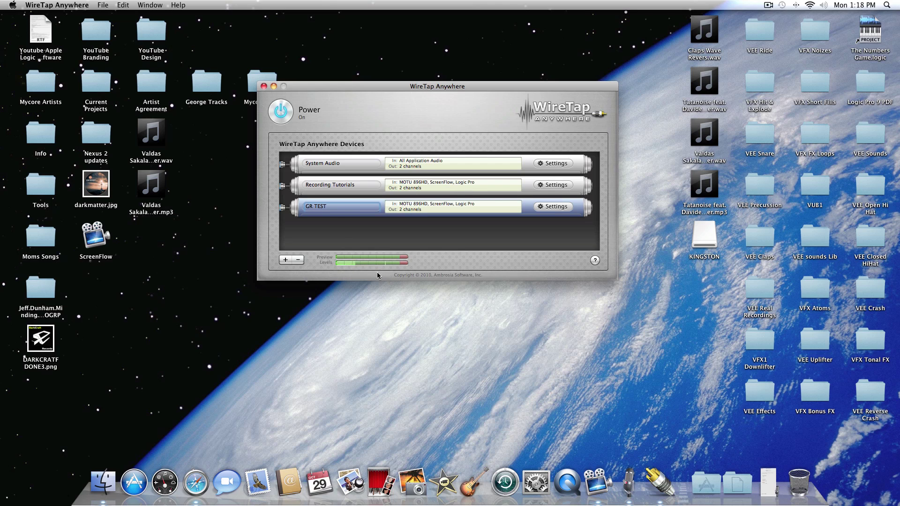
Wire the MOTU 896HD's Right channel to the Left output of the GR TEST device, save, and reposition the WireTap Anywhere window.
click(357, 186)
click(351, 209)
click(551, 208)
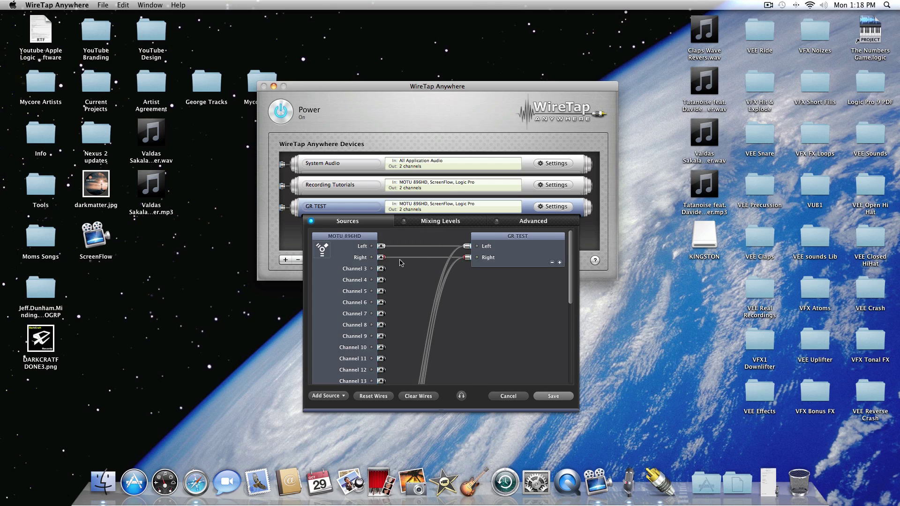
drag(381, 258, 467, 245)
click(552, 397)
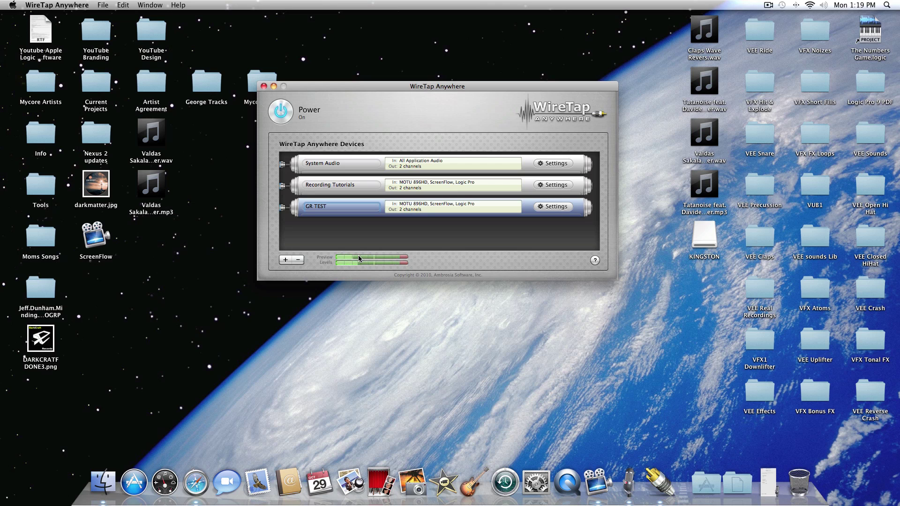
drag(406, 85, 417, 124)
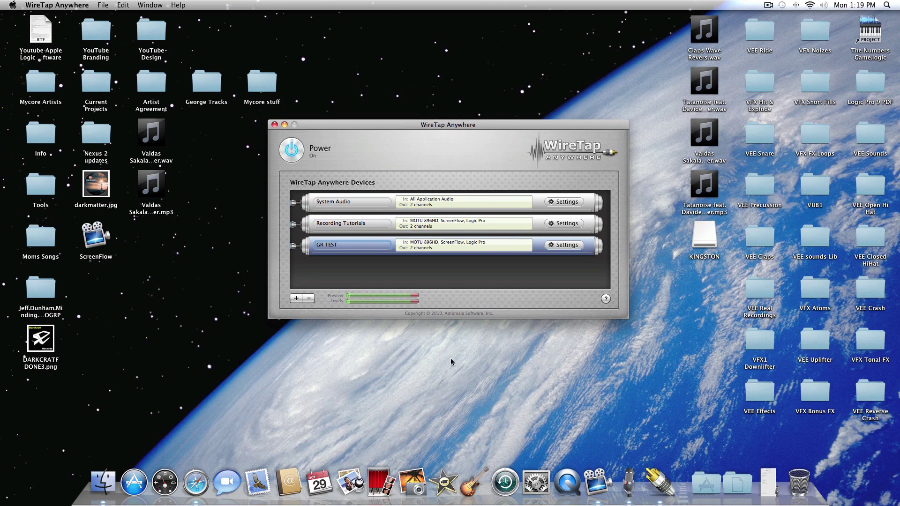
Launch Logic Pro and, while it loads, review the GR TEST device's source wiring in WireTap Anywhere without saving.
click(705, 481)
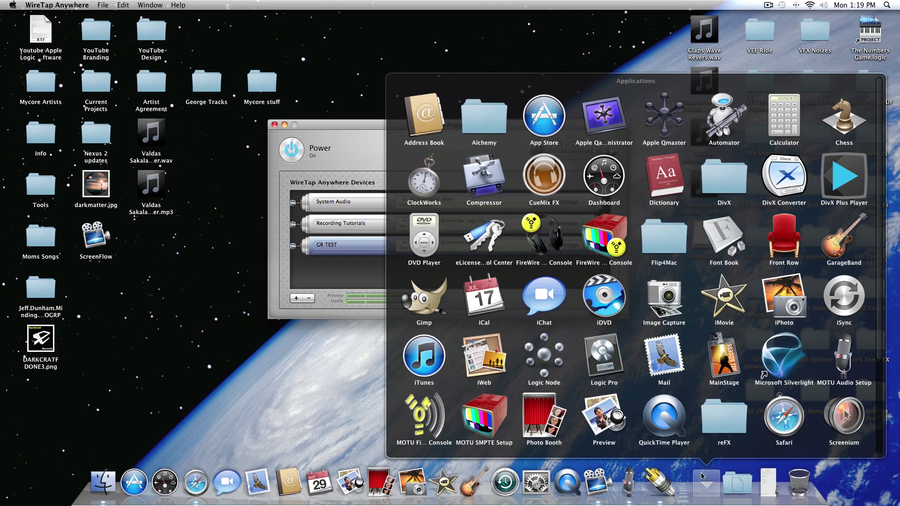
click(606, 365)
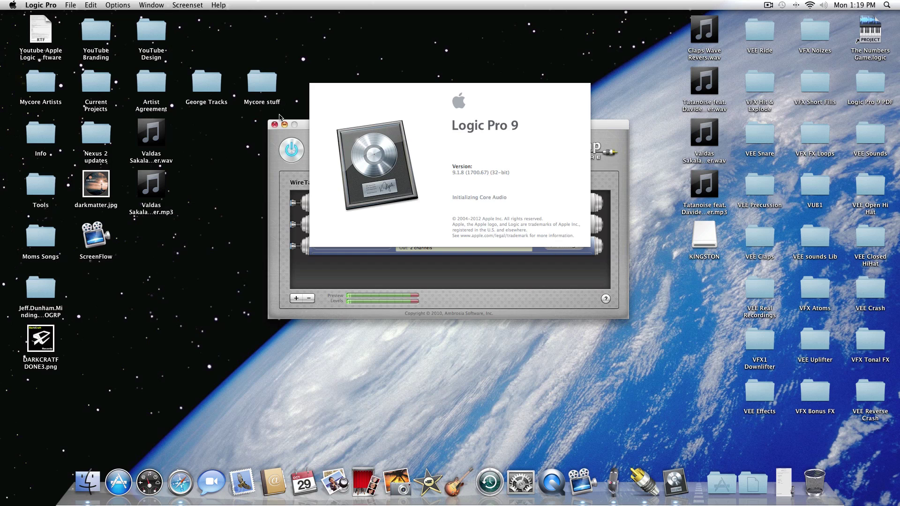
drag(307, 127, 276, 149)
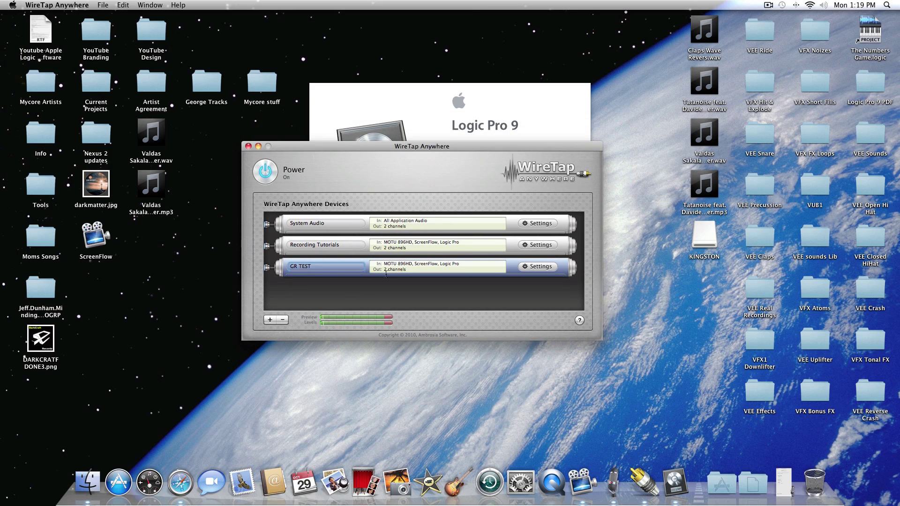
click(538, 270)
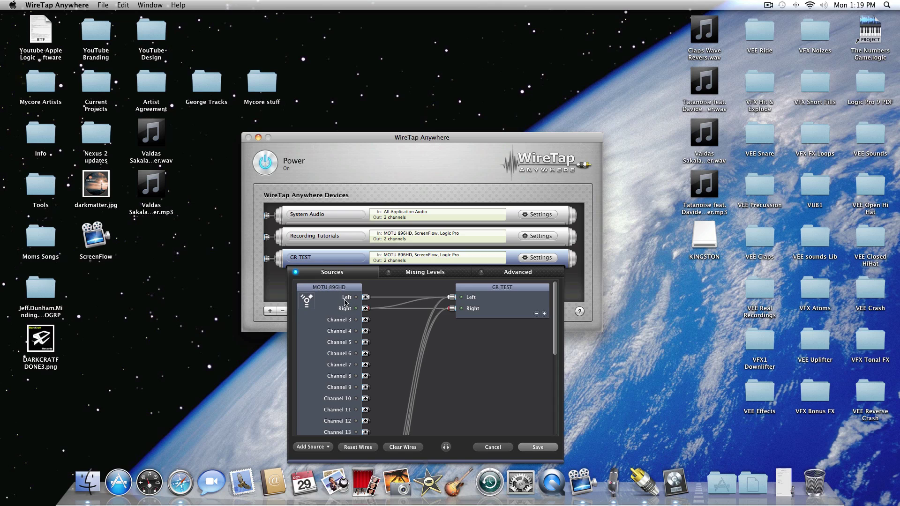
click(489, 448)
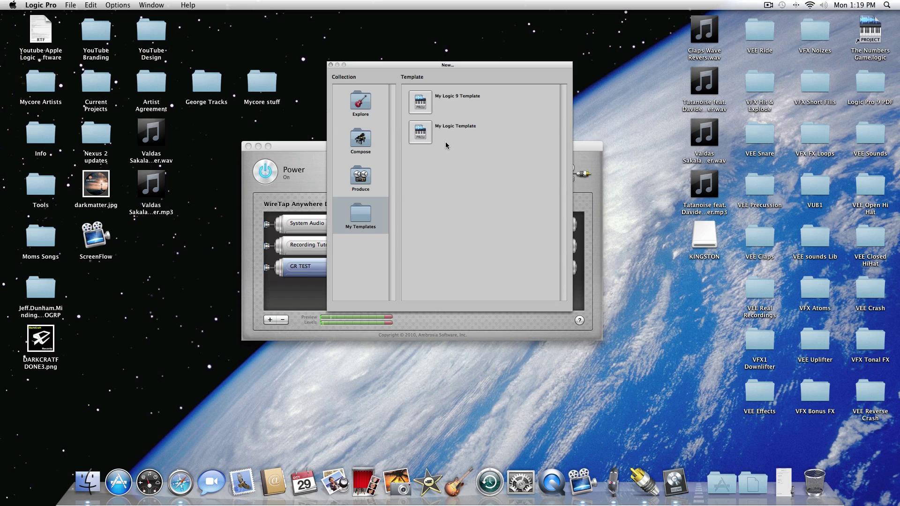
Create a new Logic project from My Logic 9 Template and dismiss the request to save it.
click(421, 99)
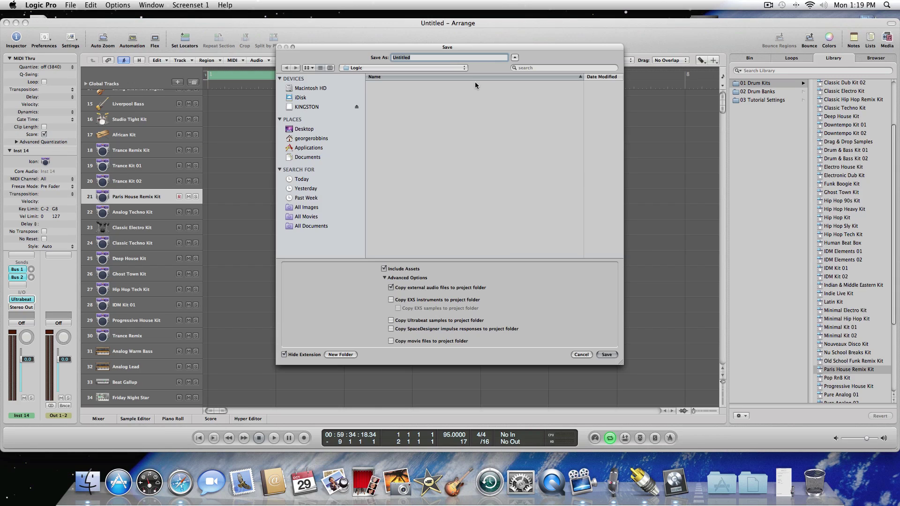
click(580, 355)
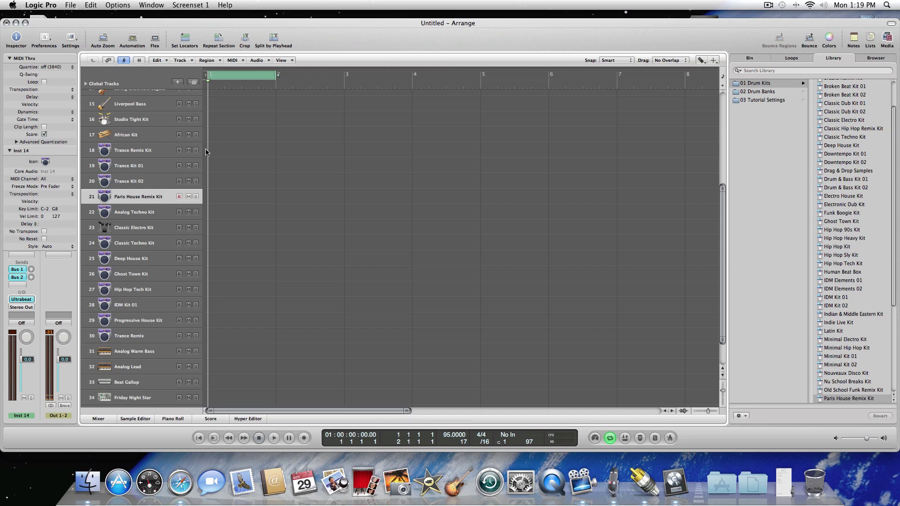
Open the recent project Systamatic102, discarding the unsaved Untitled project, and reposition its Arrange window.
click(68, 5)
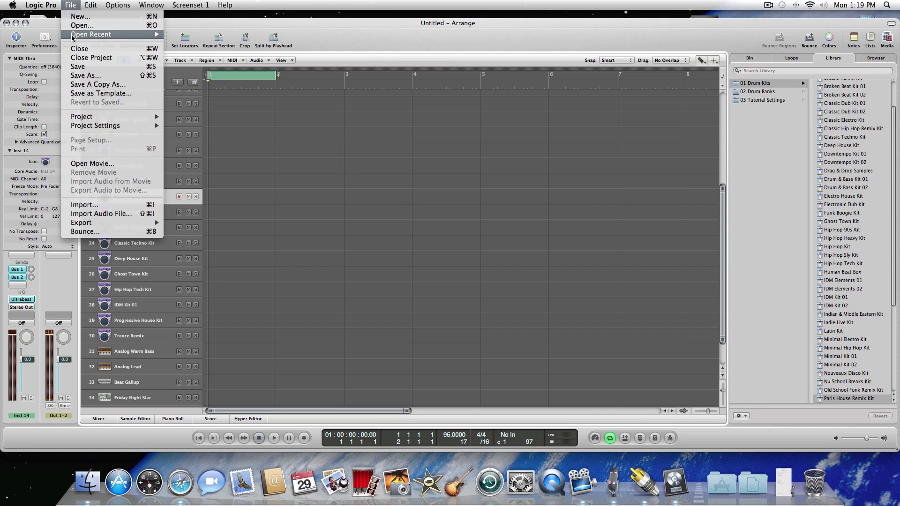
mouse_move(73, 36)
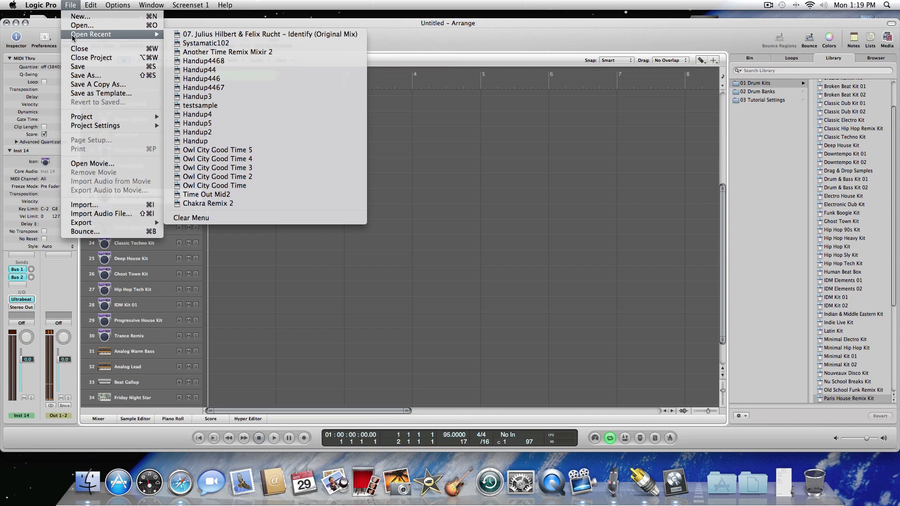
click(238, 45)
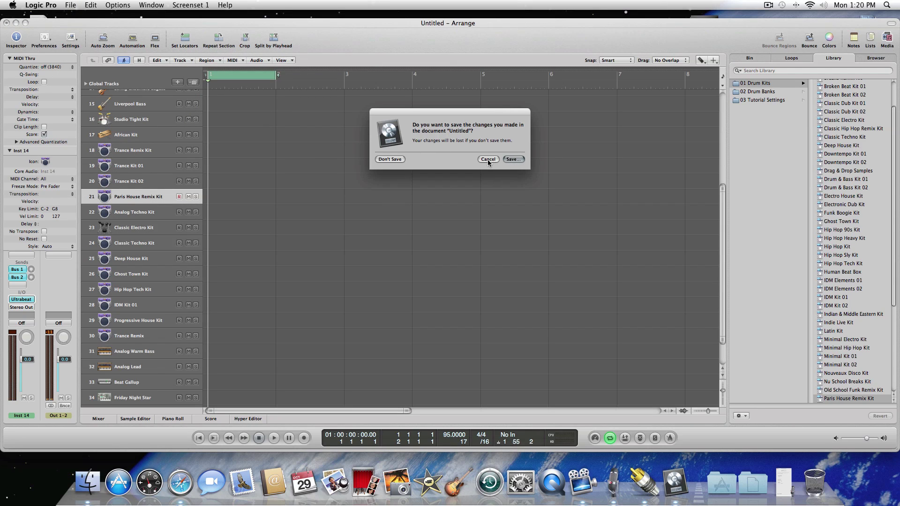
click(389, 160)
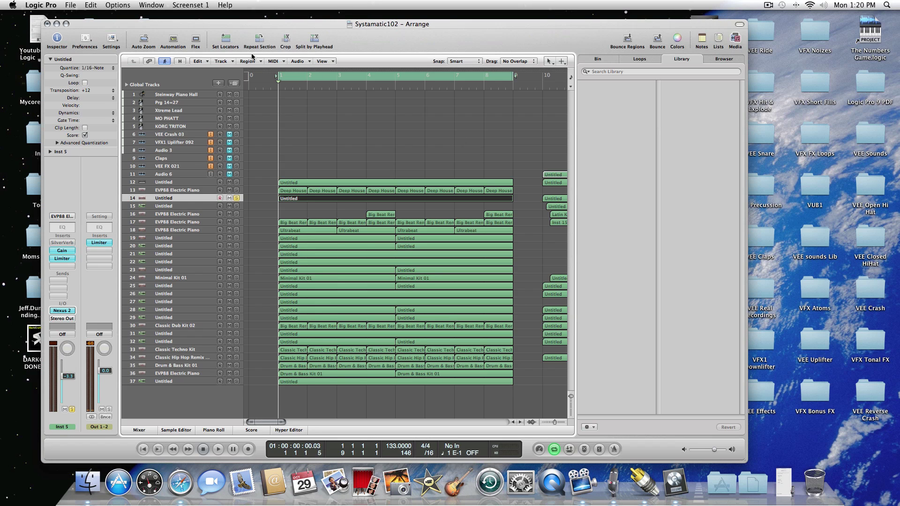
drag(237, 24, 255, 24)
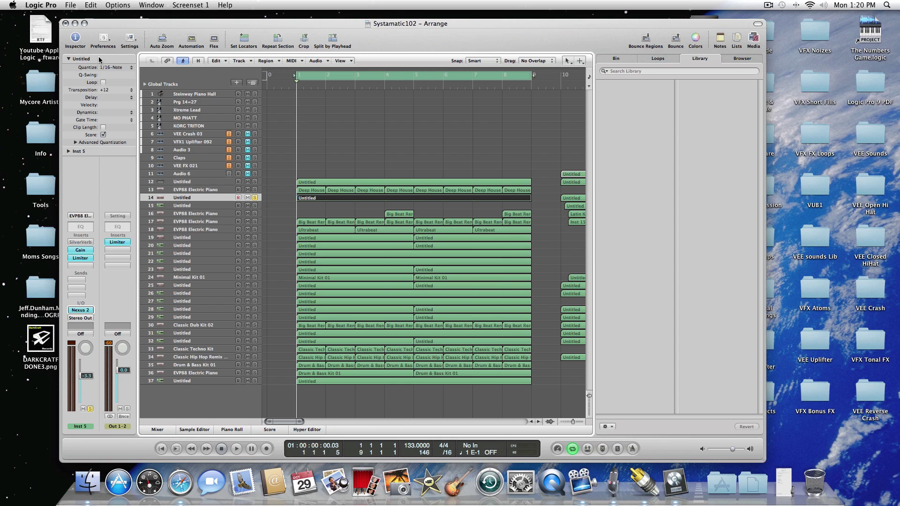
Review the output device and the available input devices in Logic Pro's Core Audio preferences, and close the preferences.
click(41, 5)
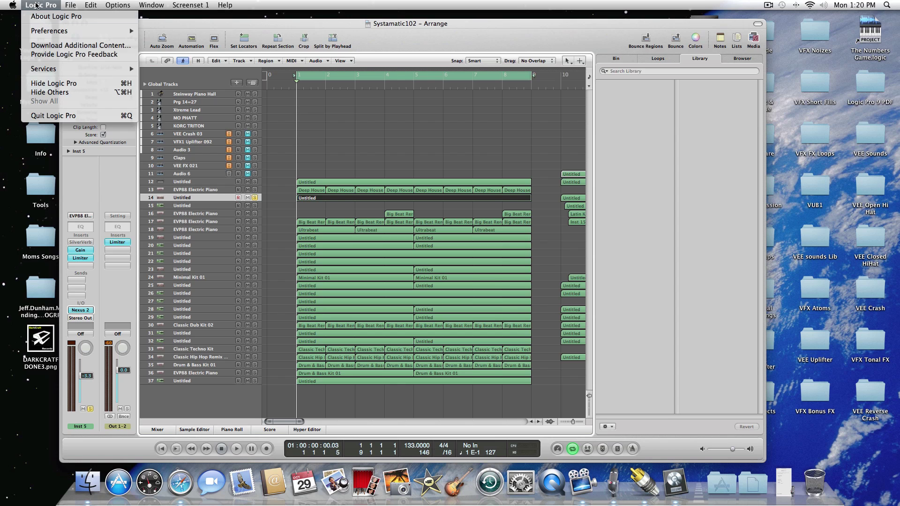
mouse_move(52, 31)
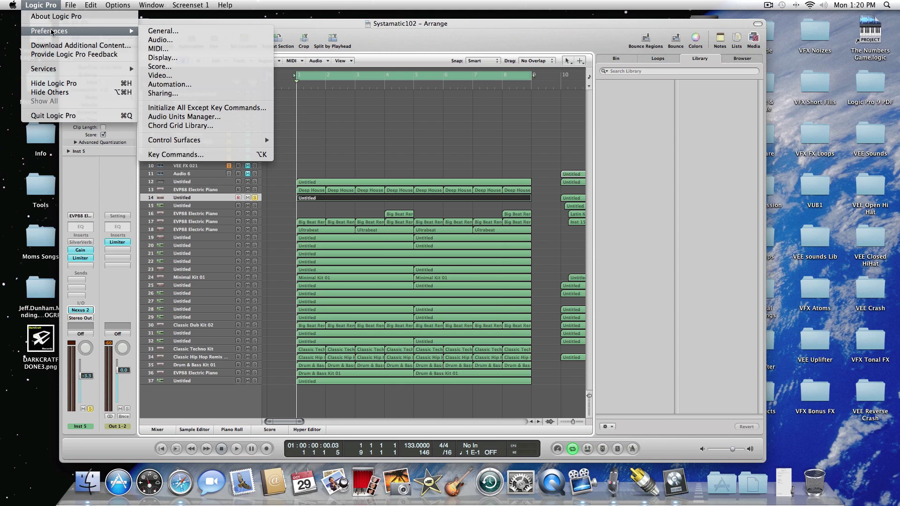
click(200, 40)
drag(452, 204, 393, 134)
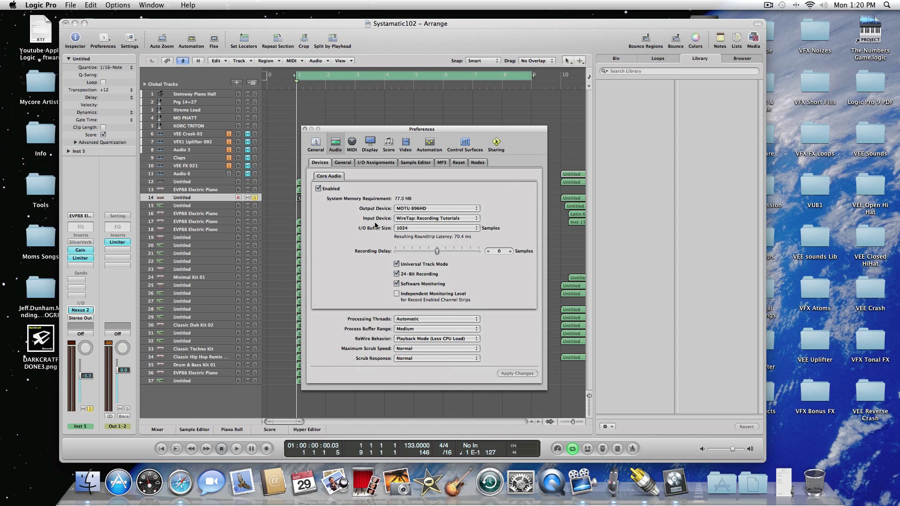
click(477, 219)
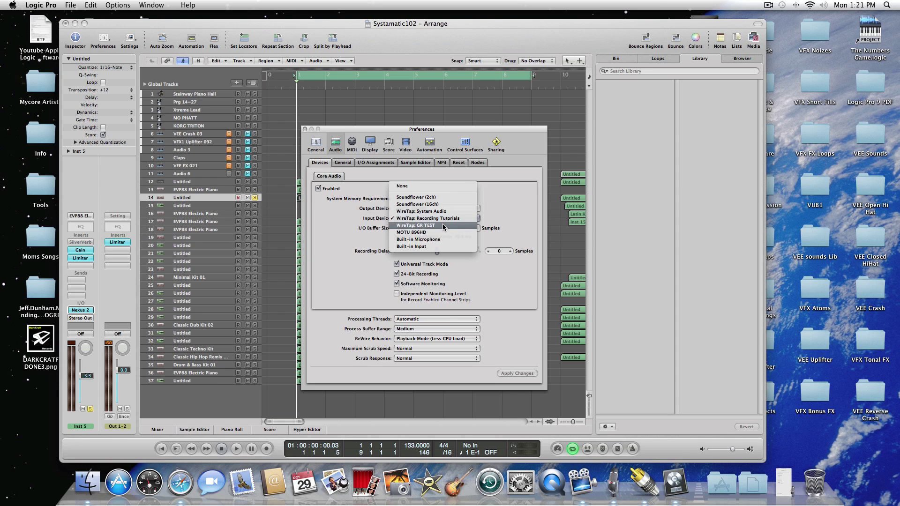
click(510, 211)
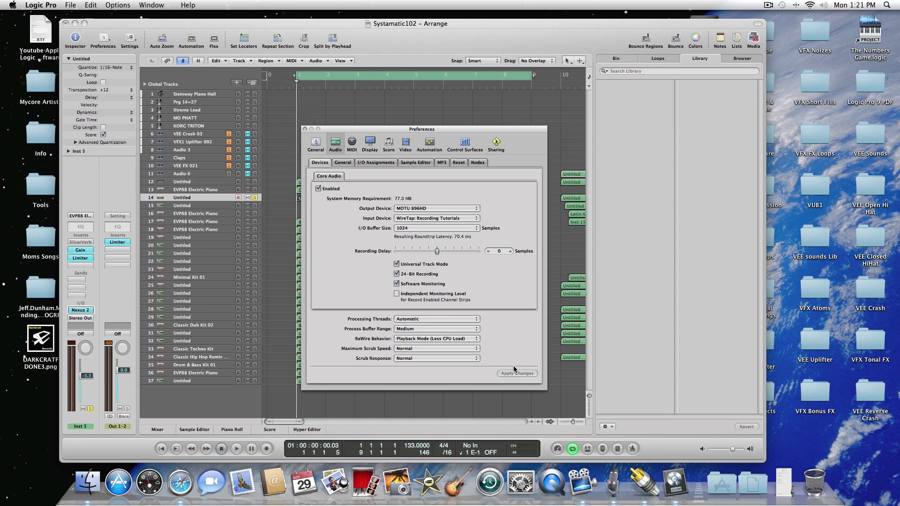
click(304, 129)
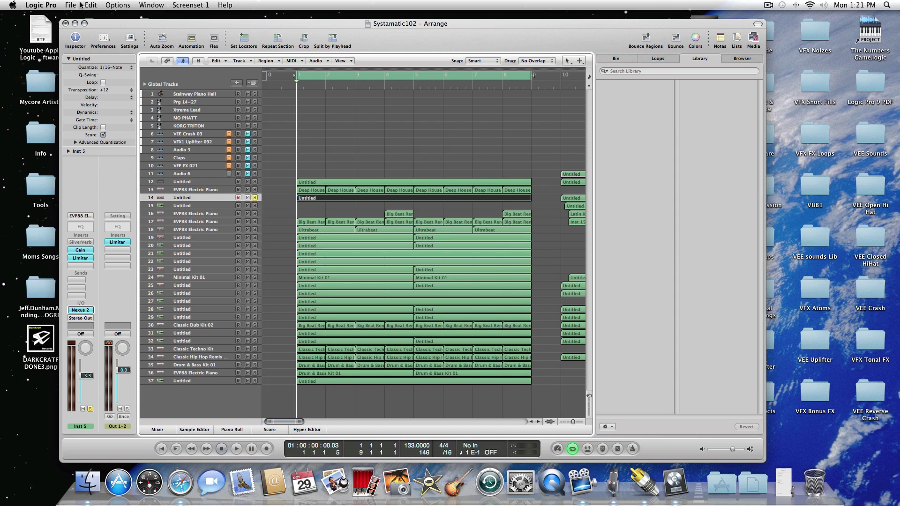
Check the output and input device lists in the Mac's Sound preferences, close them, and reposition the Arrange window.
click(12, 6)
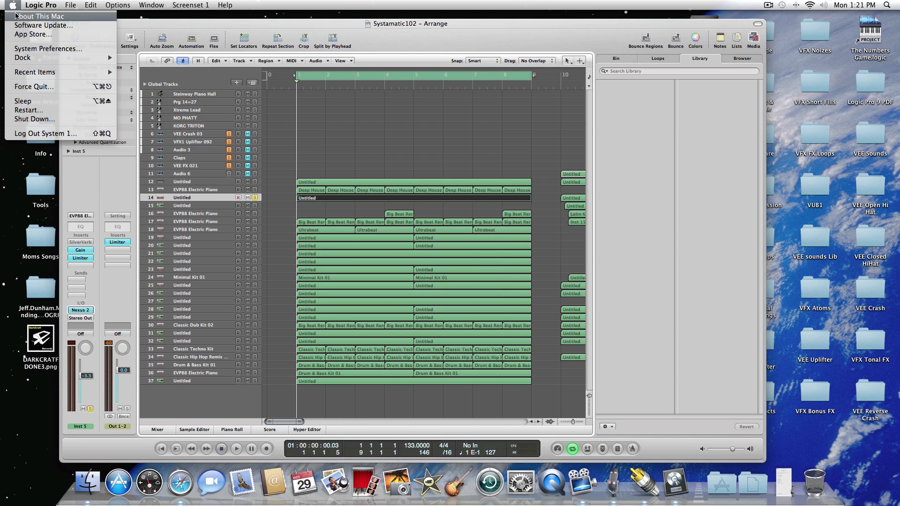
click(19, 48)
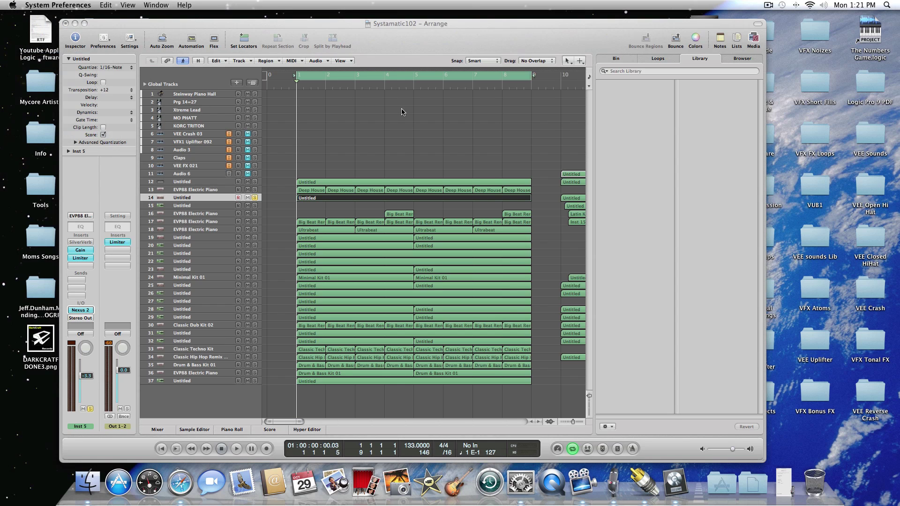
click(586, 116)
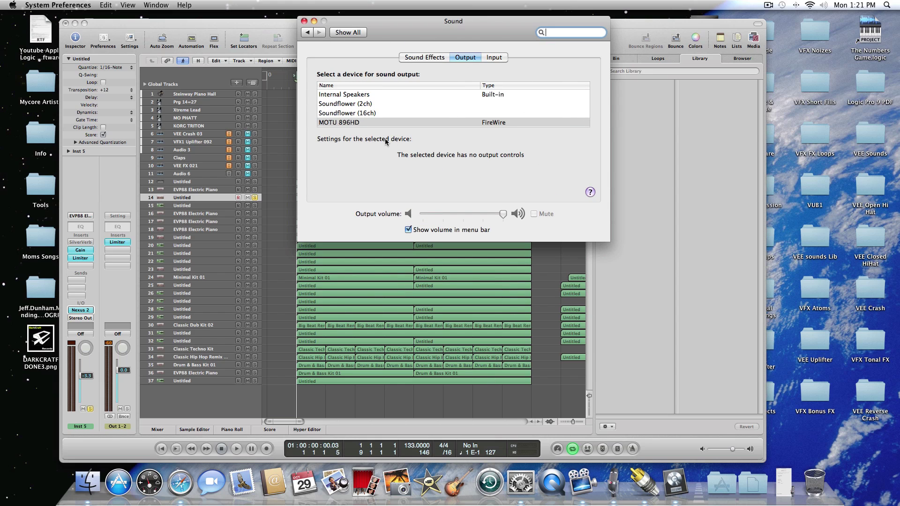
click(505, 60)
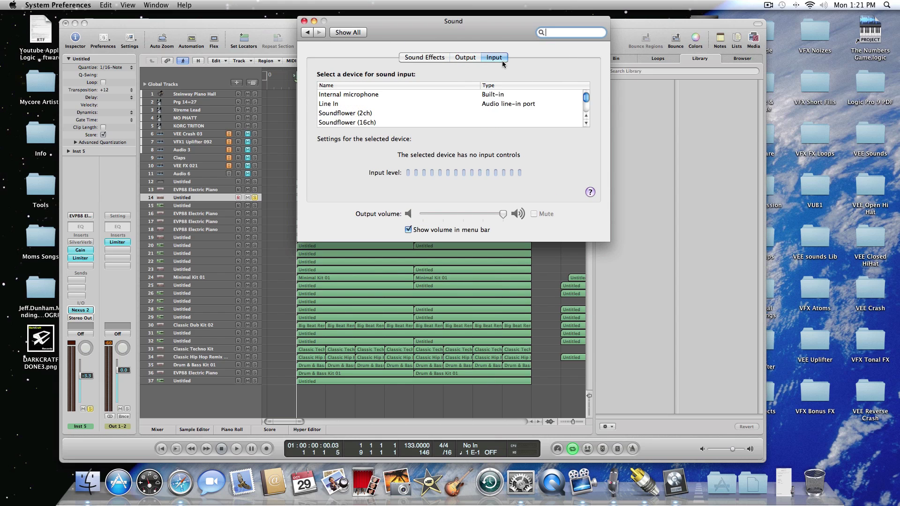
scroll(588, 98, down, 5)
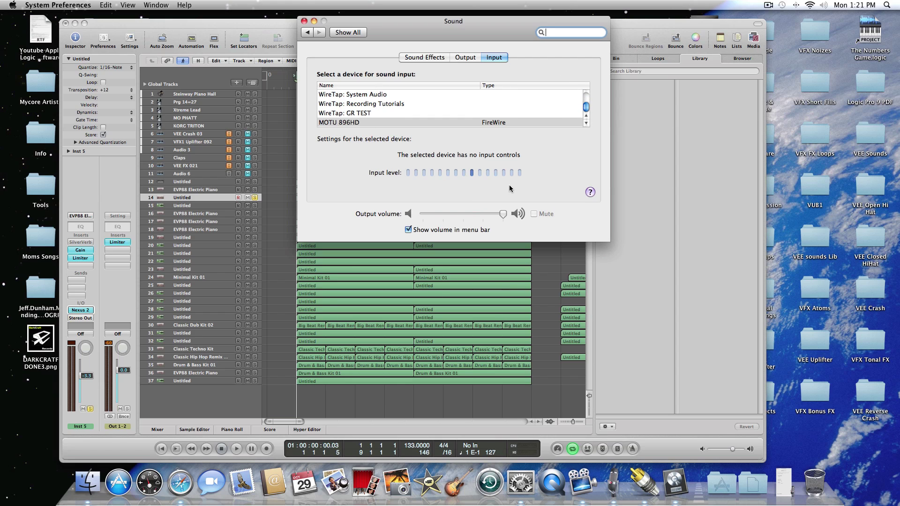
click(304, 22)
drag(300, 24, 323, 22)
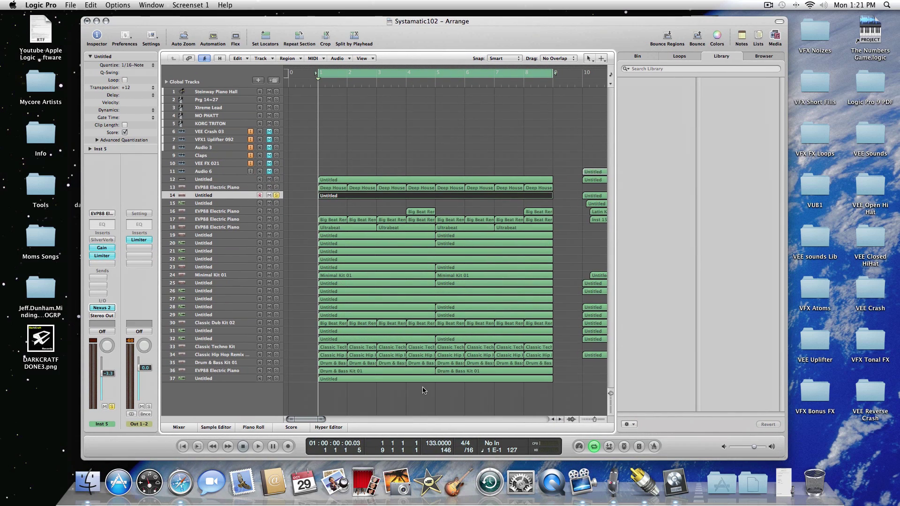
Switch to ScreenFlow, review its General, Timeline and Advanced preferences, and close them.
click(583, 481)
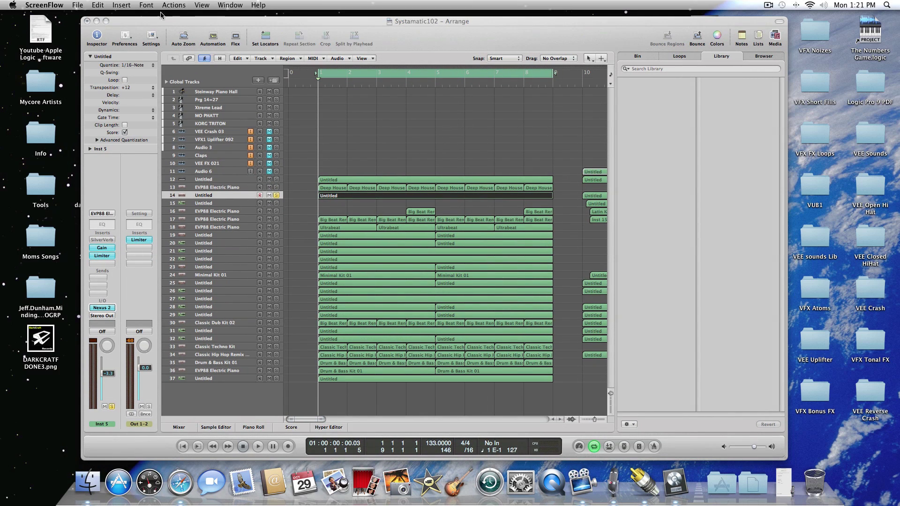
click(44, 6)
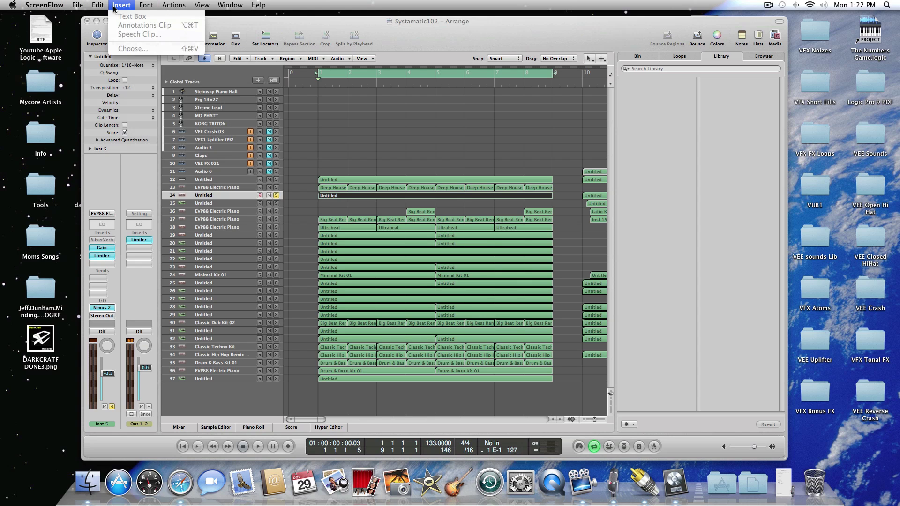
mouse_move(69, 9)
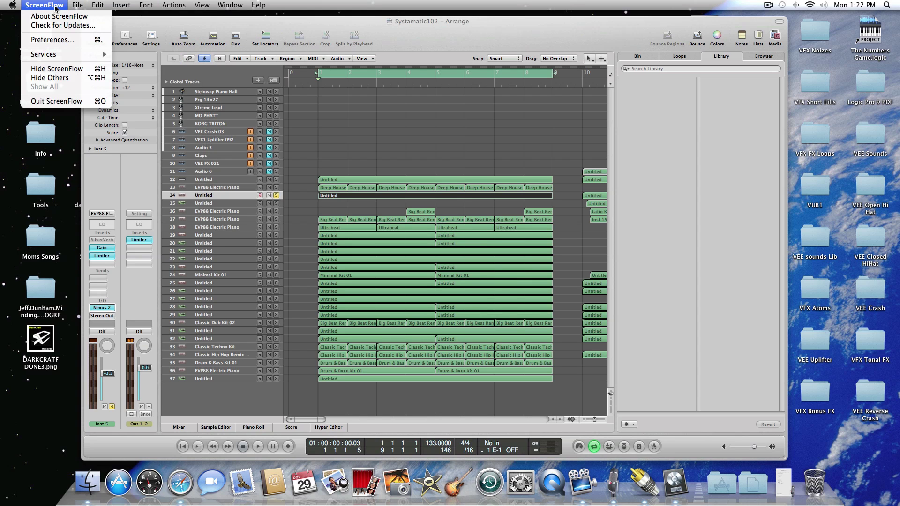
click(57, 40)
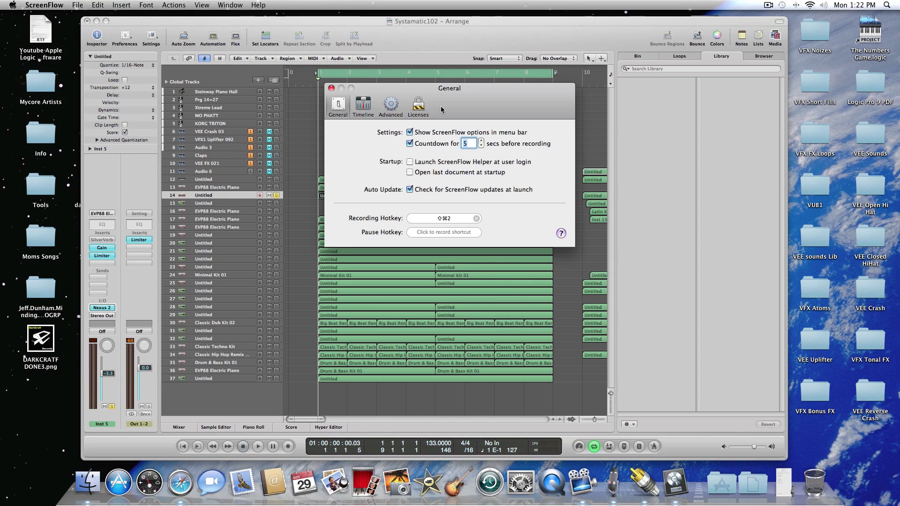
click(344, 110)
click(362, 109)
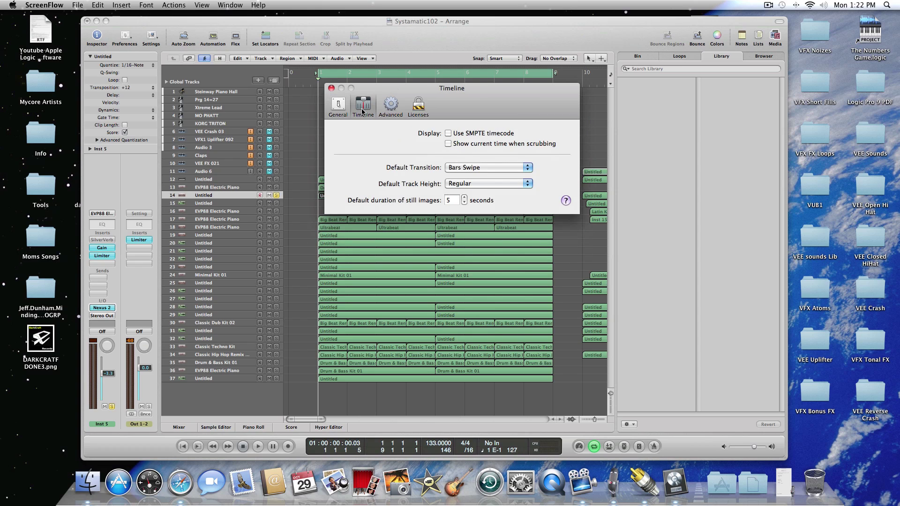
click(388, 109)
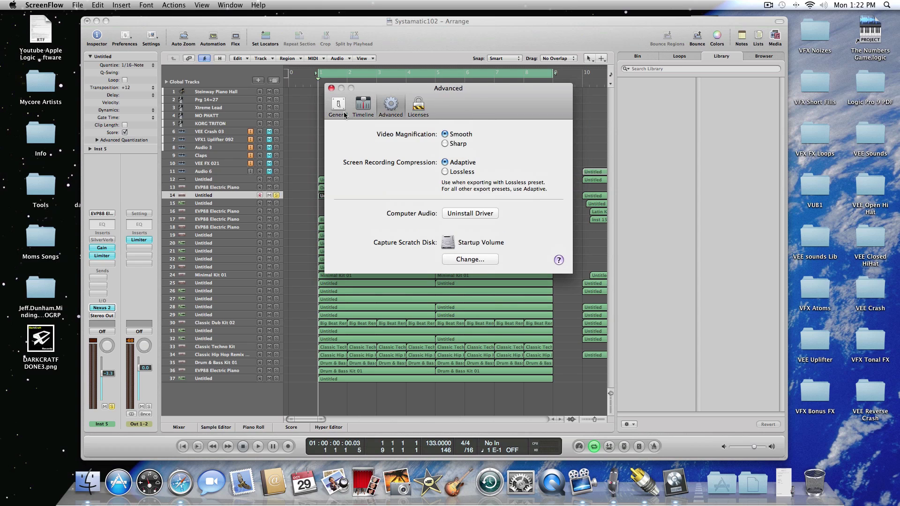
click(340, 112)
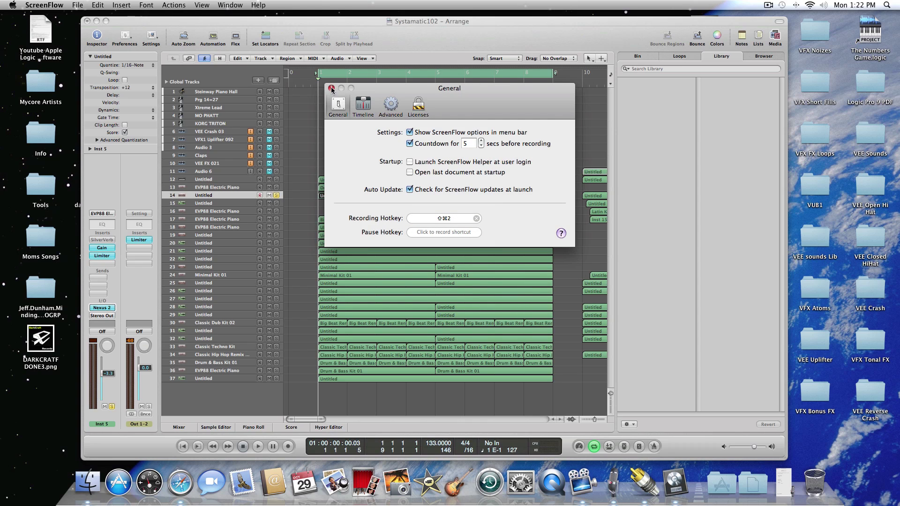
click(332, 89)
click(36, 7)
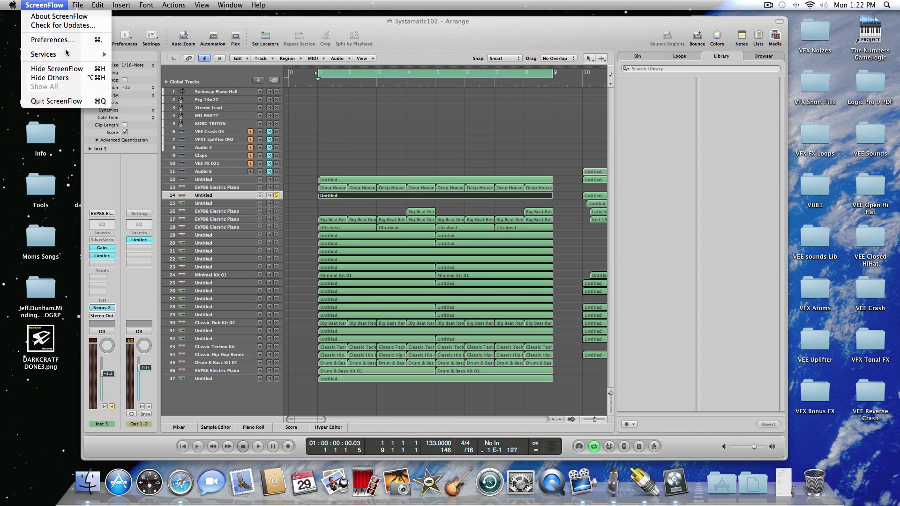
mouse_move(68, 57)
mouse_move(78, 6)
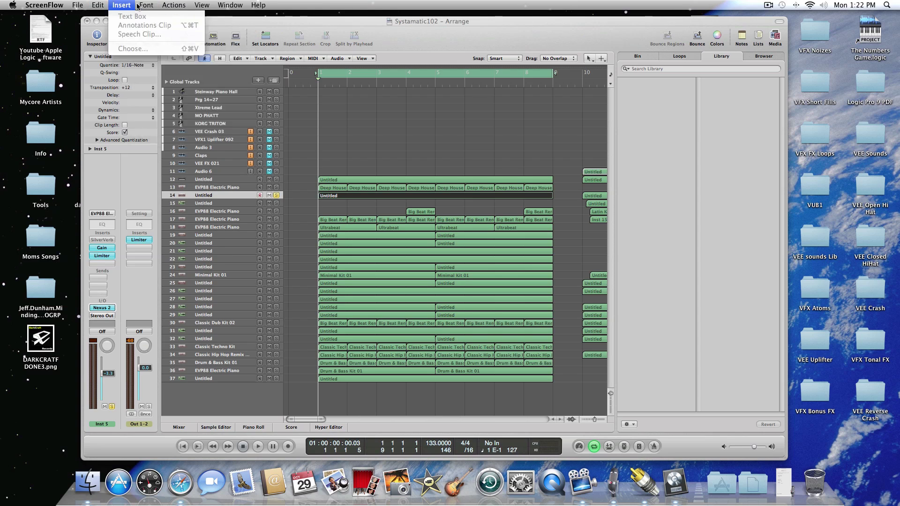
mouse_move(145, 5)
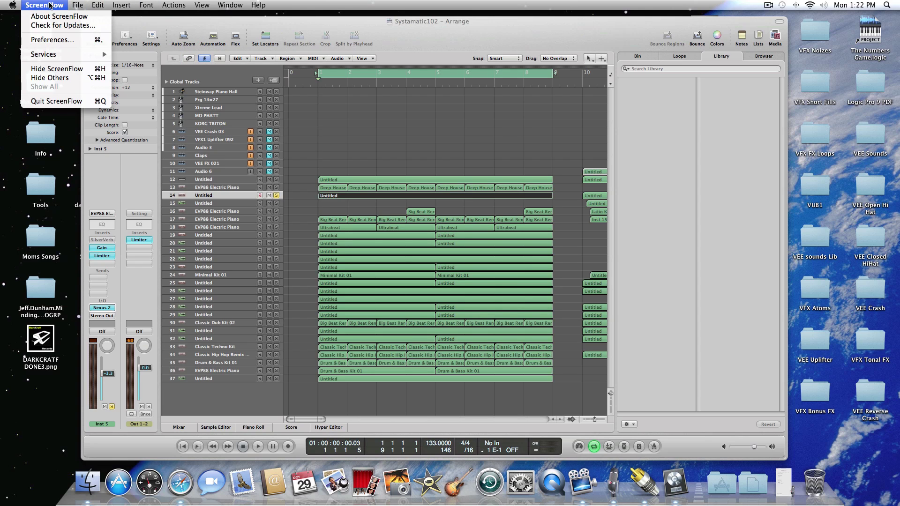
mouse_move(258, 5)
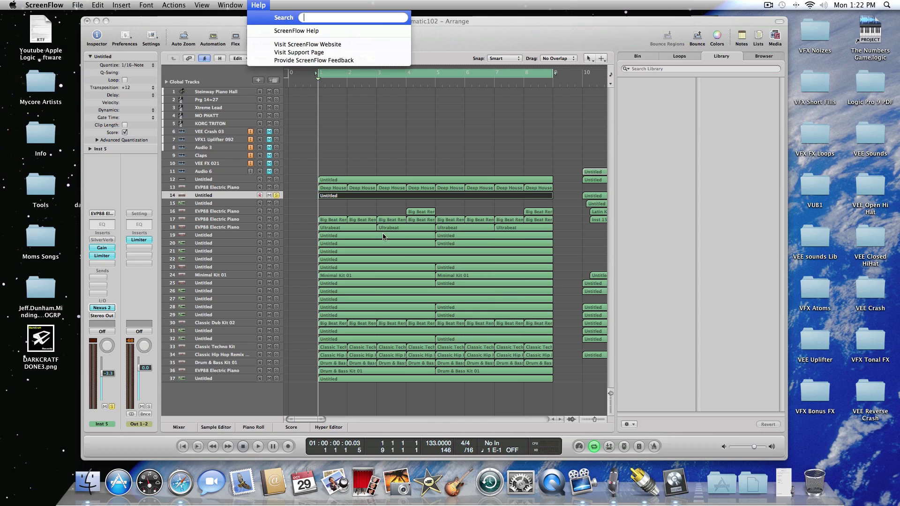
right_click(583, 485)
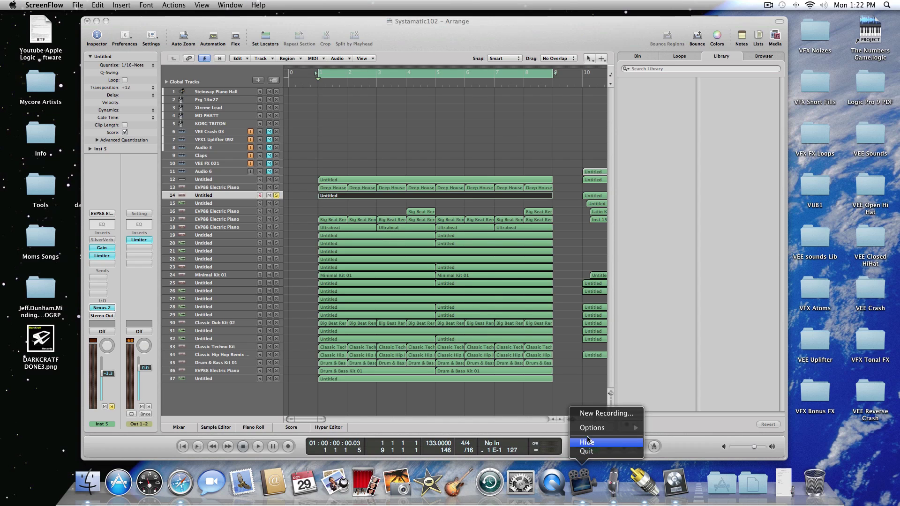
mouse_move(588, 429)
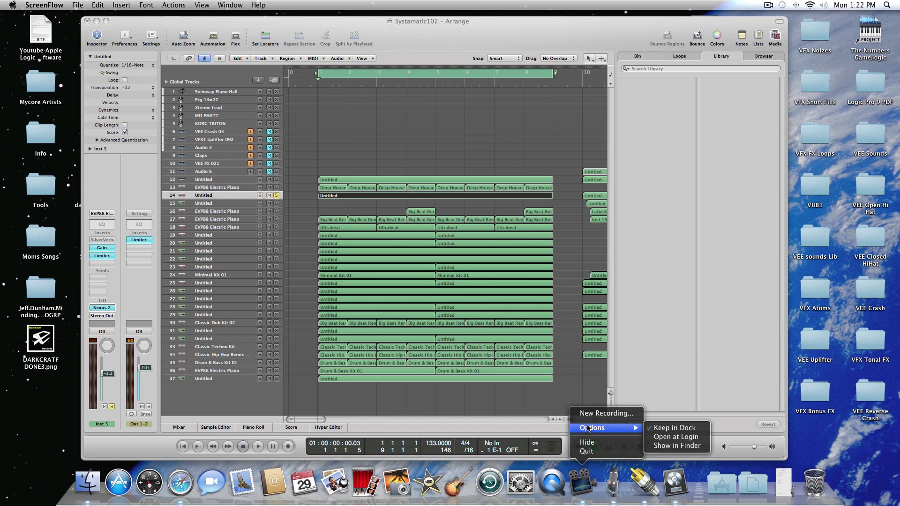
click(139, 21)
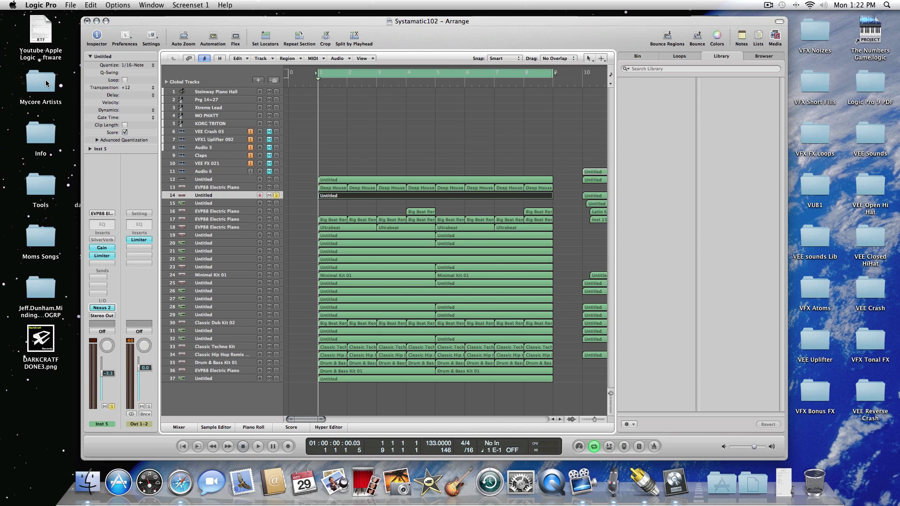
Open the desktop's Info folder, read the saved web article "How to route DAW audio into ScreenFlow", and open its recording settings image.
double_click(50, 132)
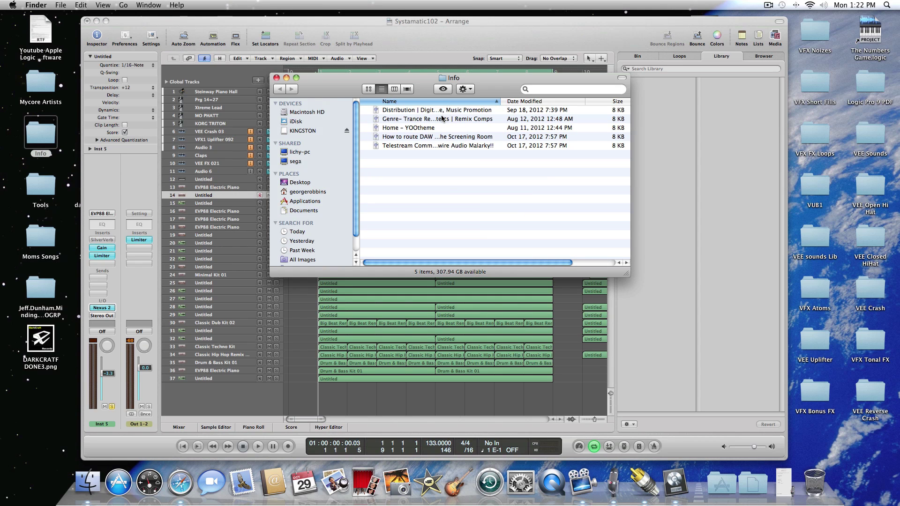
click(451, 138)
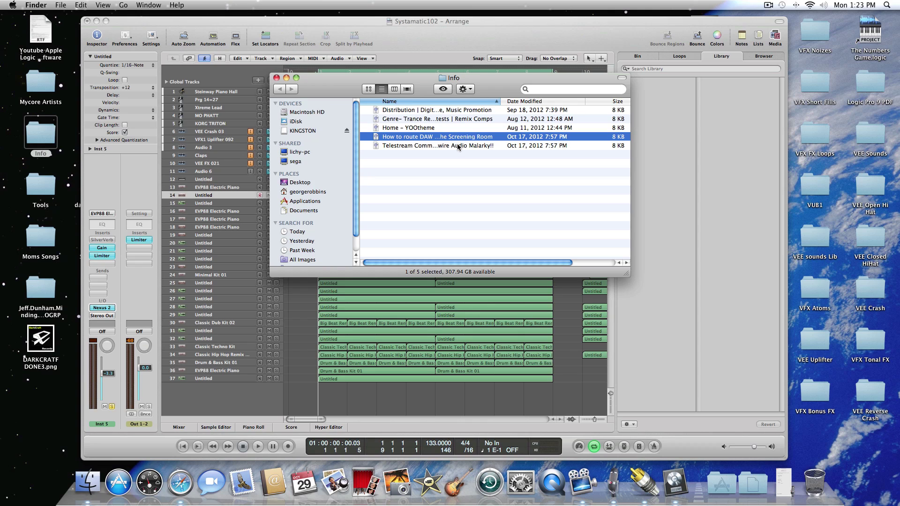
double_click(453, 139)
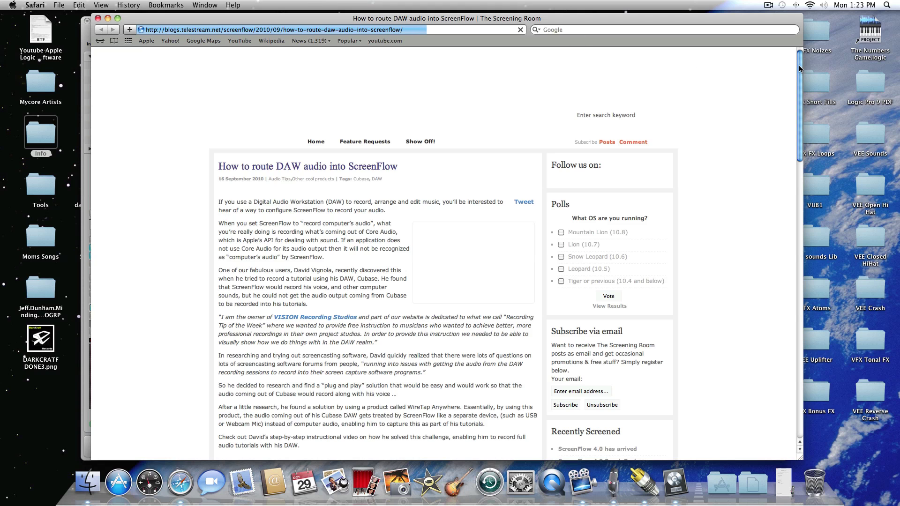
mouse_move(799, 67)
mouse_down()
mouse_move(806, 122)
mouse_move(804, 77)
mouse_up()
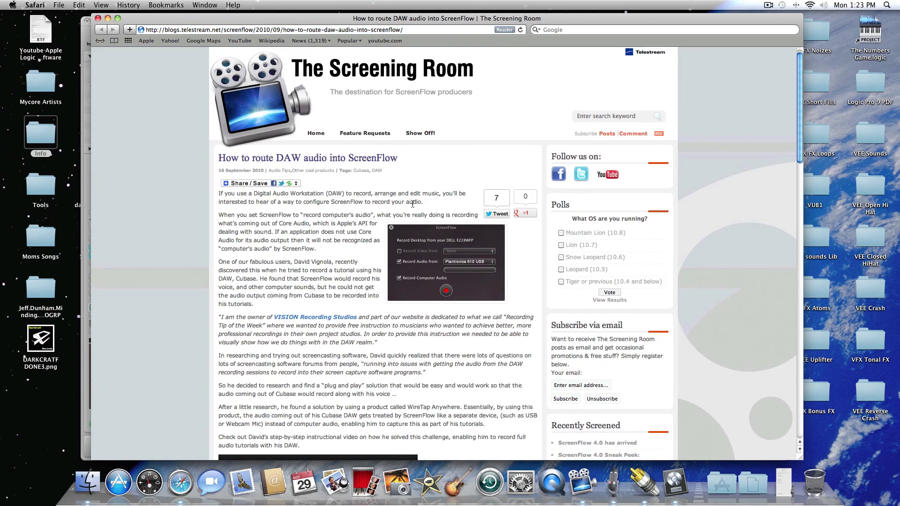
click(431, 250)
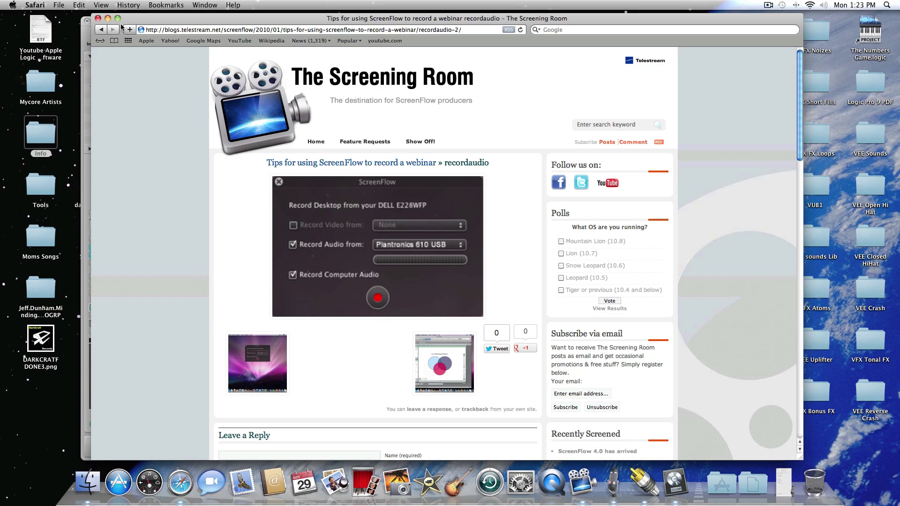
Close the web page, minimize the Info folder window, and return to the Logic Pro Arrange window.
click(98, 18)
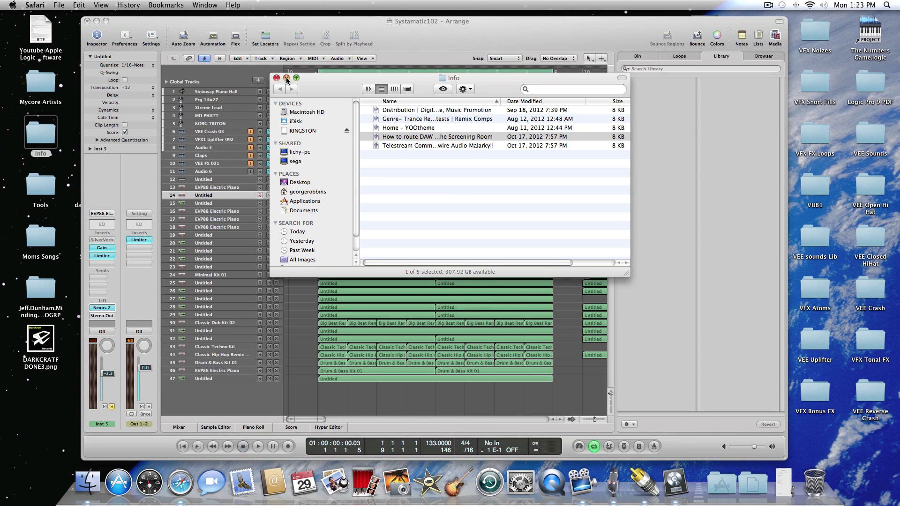
click(287, 78)
click(396, 117)
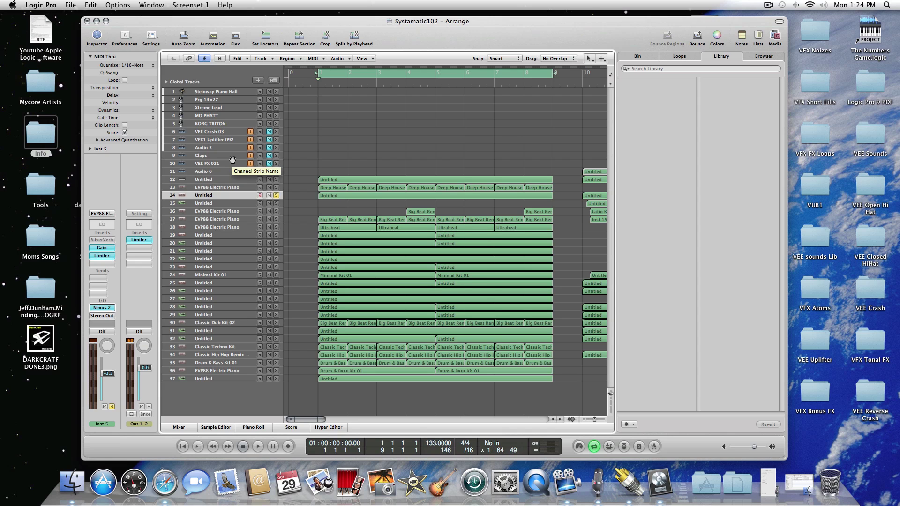
Play the Systamatic102 project and solo tracks 13, 26 and 28 along with track 14 to audition them.
key(space)
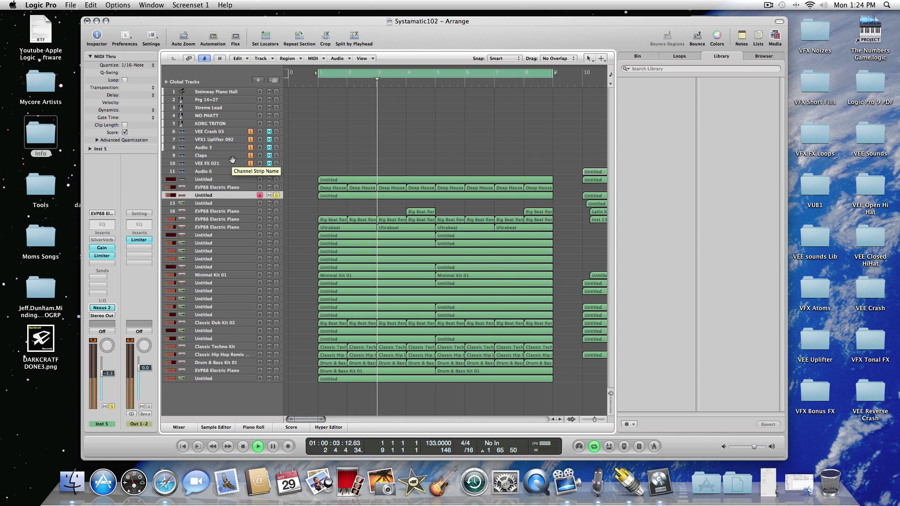
click(276, 227)
click(276, 227)
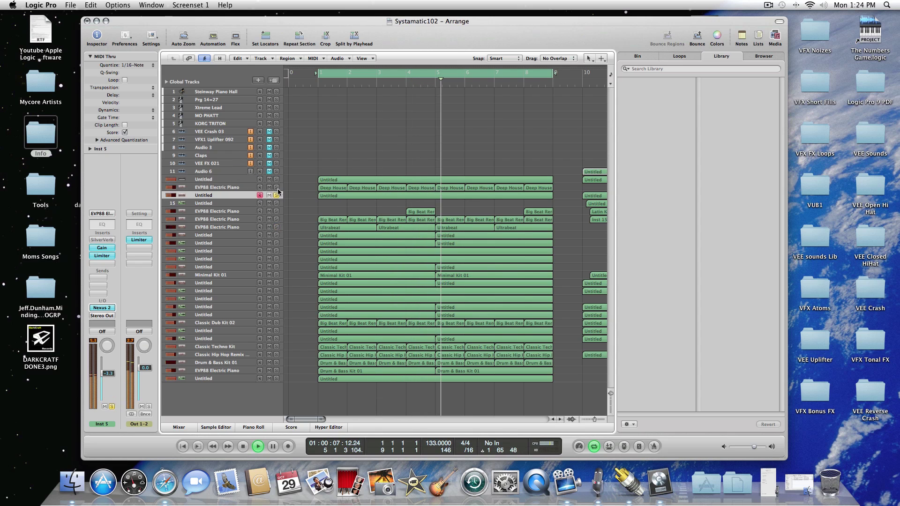
click(277, 187)
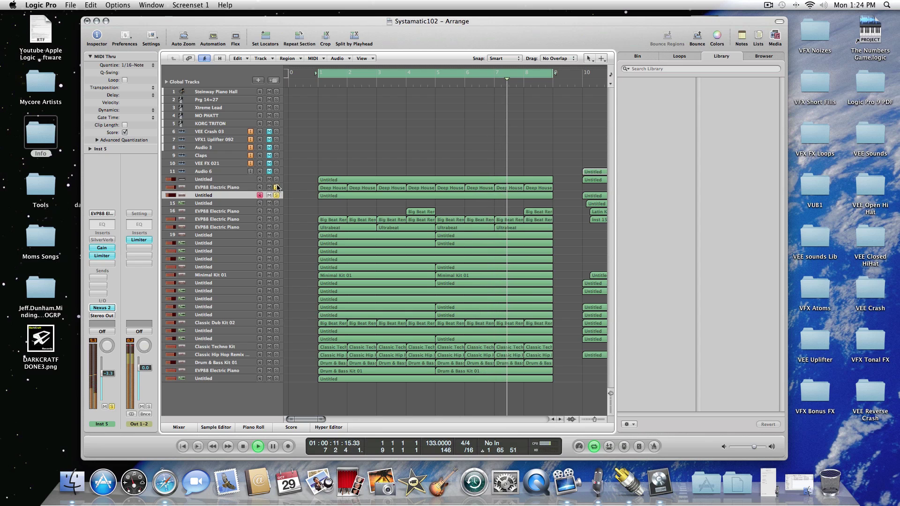
click(277, 291)
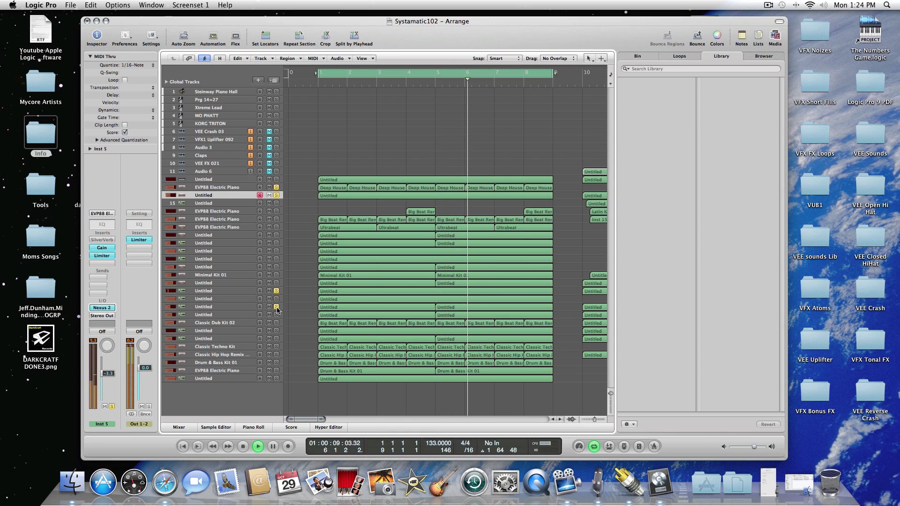
Solo tracks 31, 32 and 16 to 18 during playback, and set track 31's pan to -1.
click(277, 331)
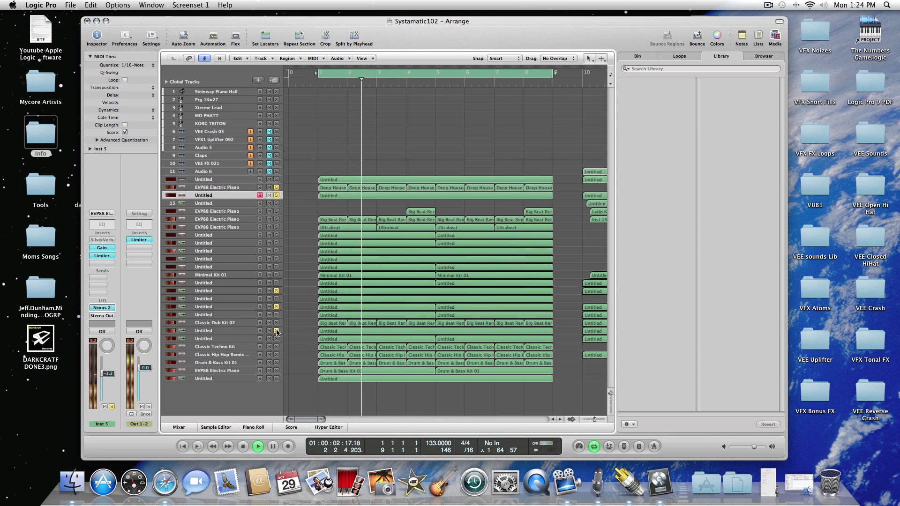
click(227, 330)
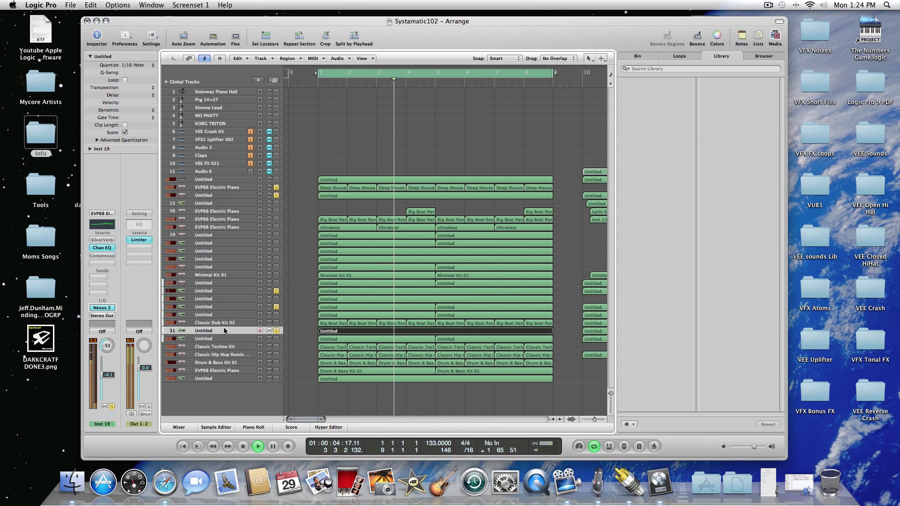
drag(107, 346, 107, 328)
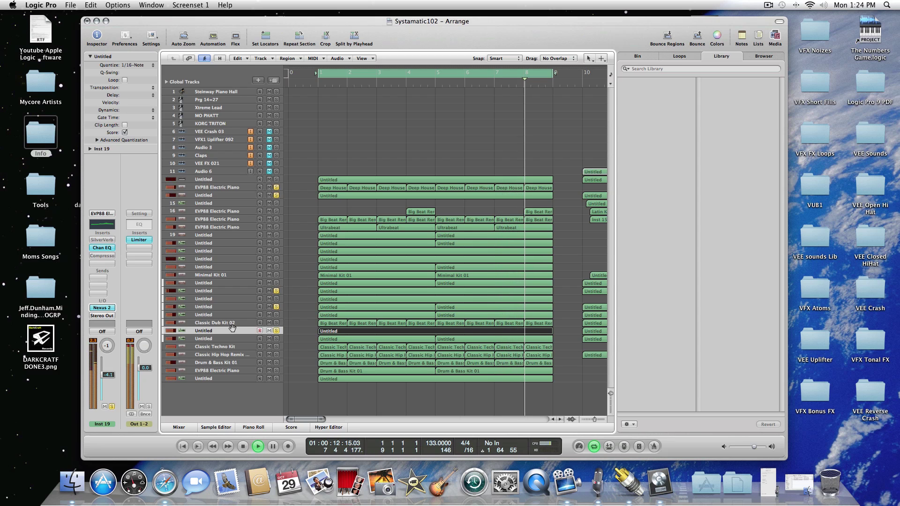
click(276, 338)
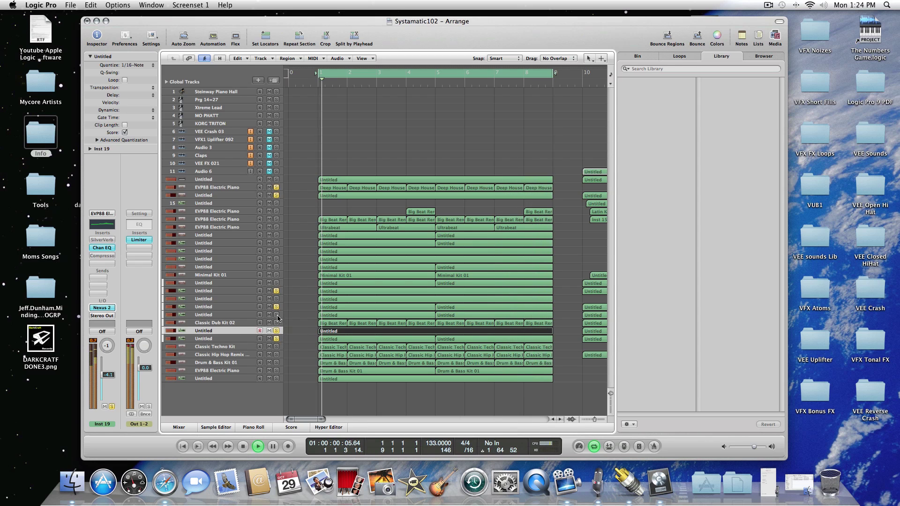
click(277, 212)
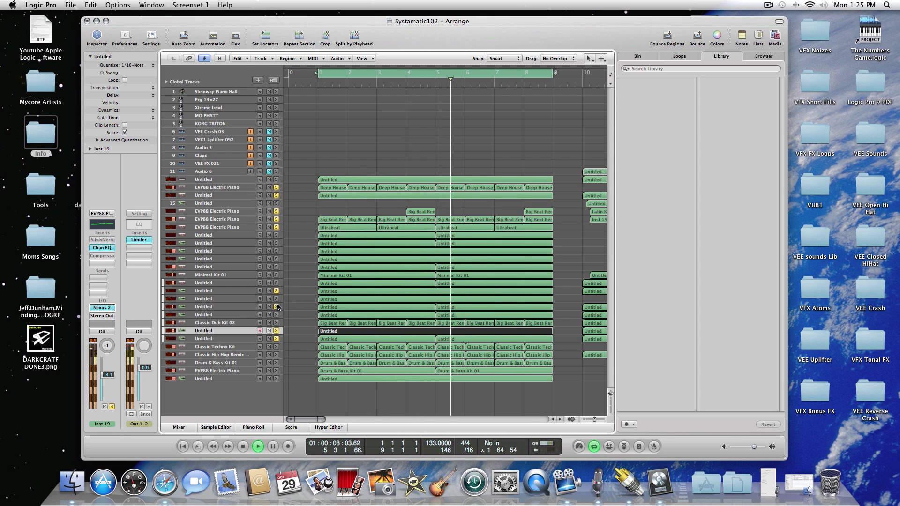
Turn off solo on tracks 28, 26, 14, 13, 16, 17 and 18.
click(277, 306)
click(277, 290)
click(277, 194)
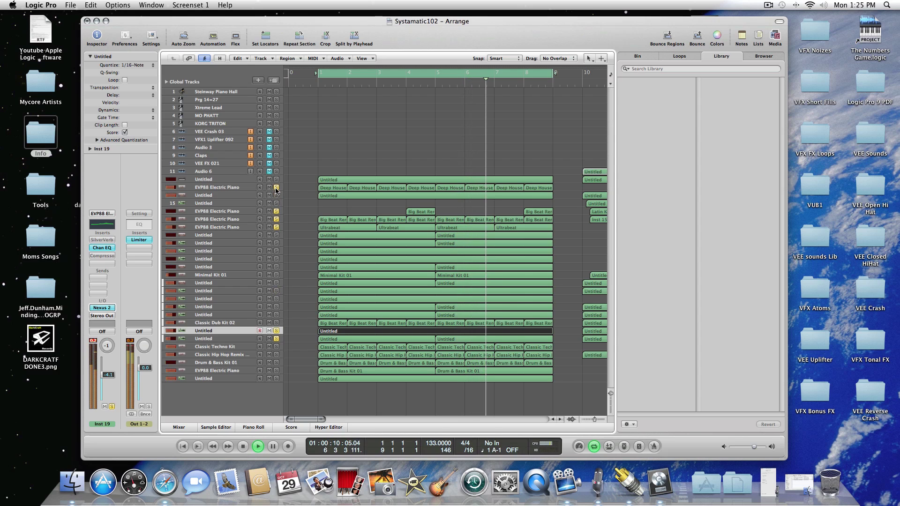
click(276, 187)
click(276, 212)
click(277, 220)
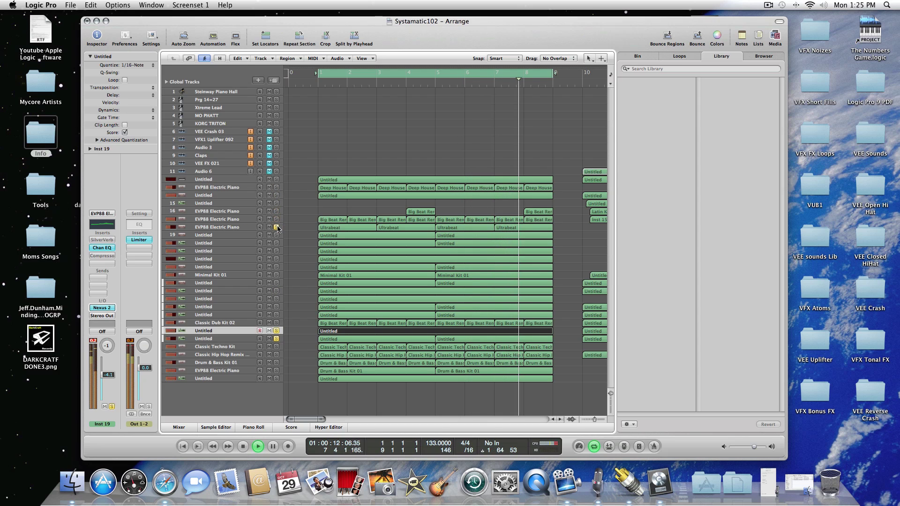
click(276, 227)
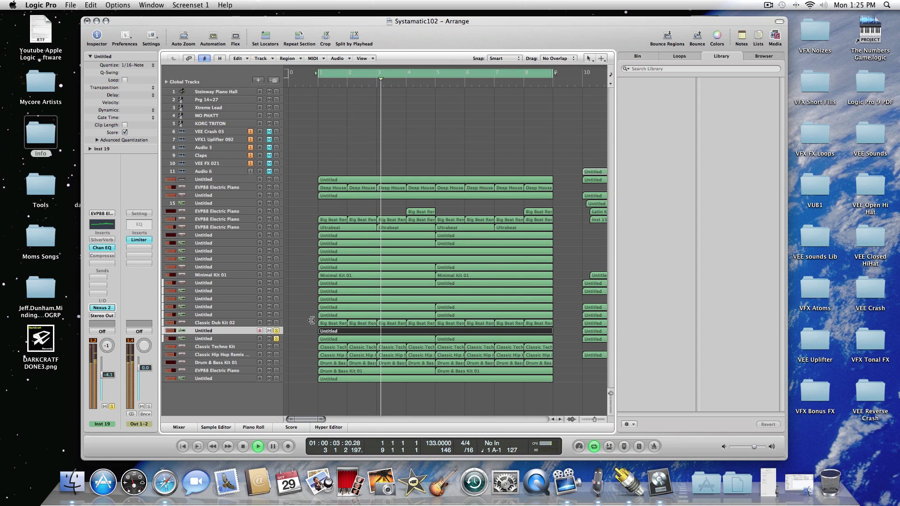
Turn off solo on track 31 and audition tracks 33, 29 and 28 by soloing them in turn.
click(275, 331)
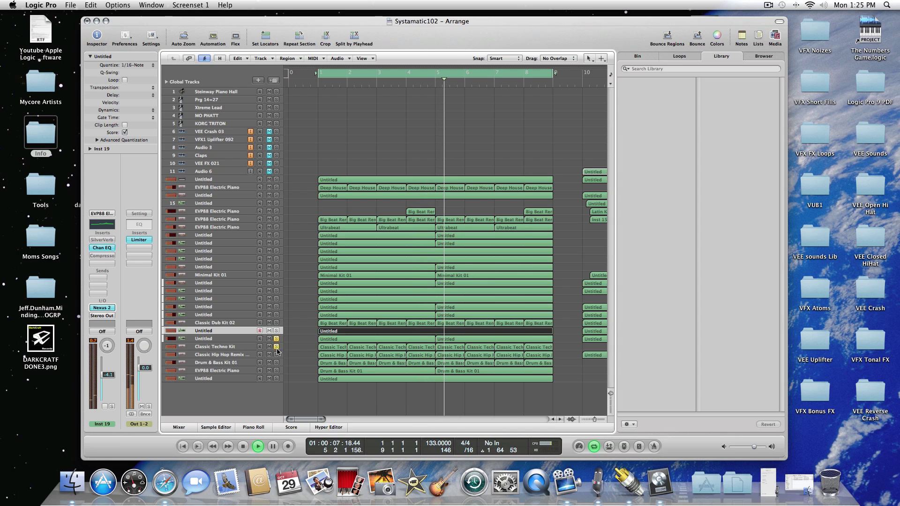
click(276, 347)
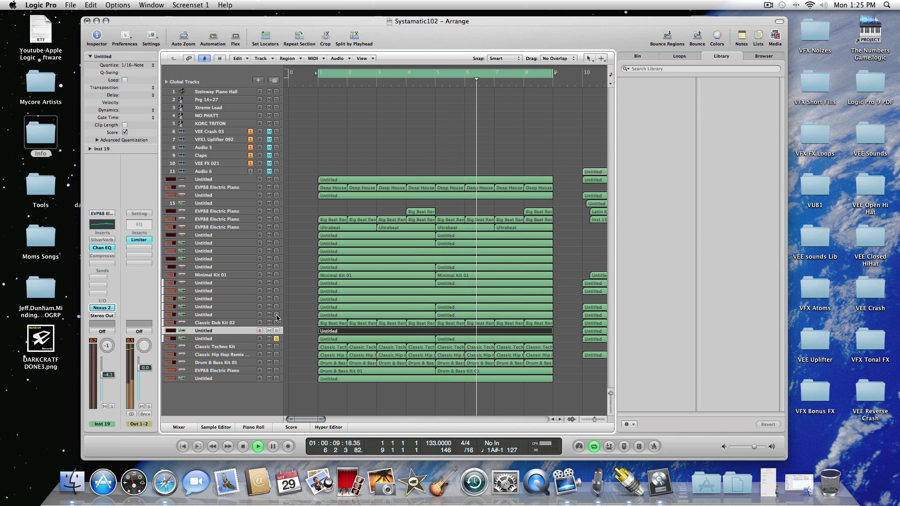
click(276, 314)
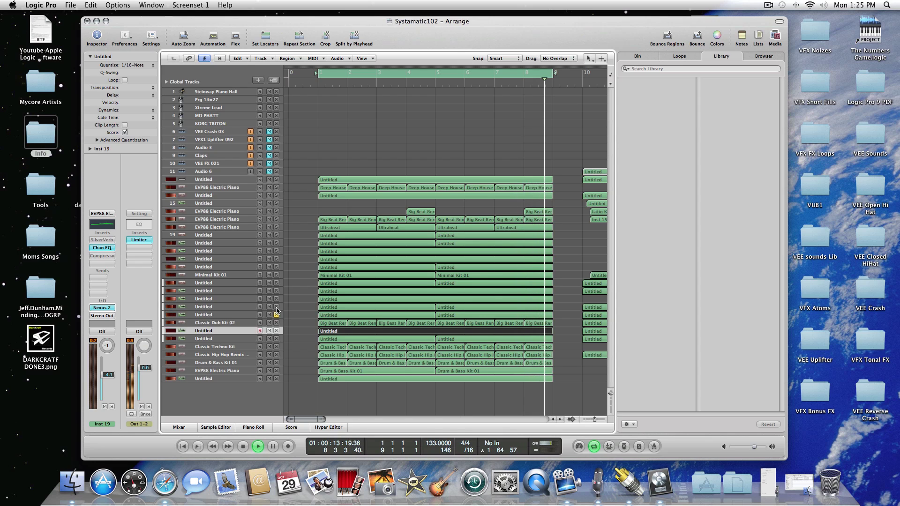
click(277, 308)
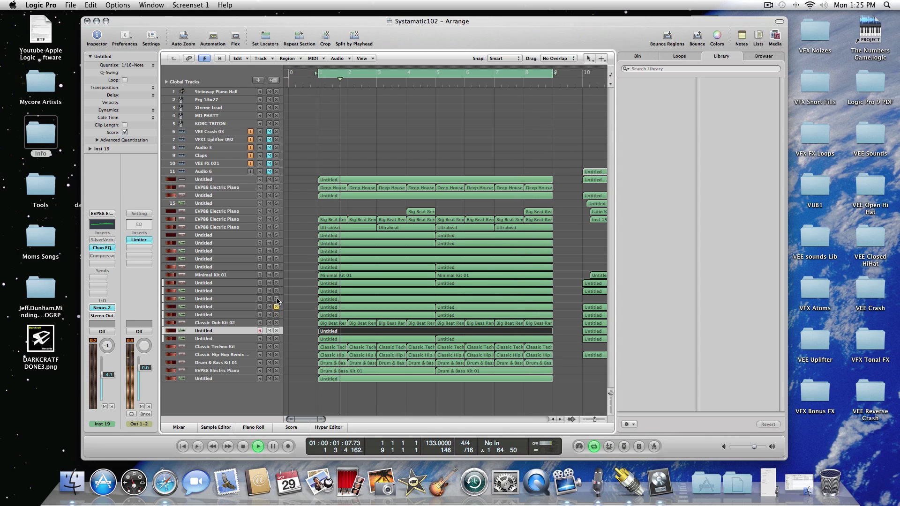
Solo track 27 in place of track 28, select it, and set its volume fader to -2.6.
click(277, 300)
click(276, 307)
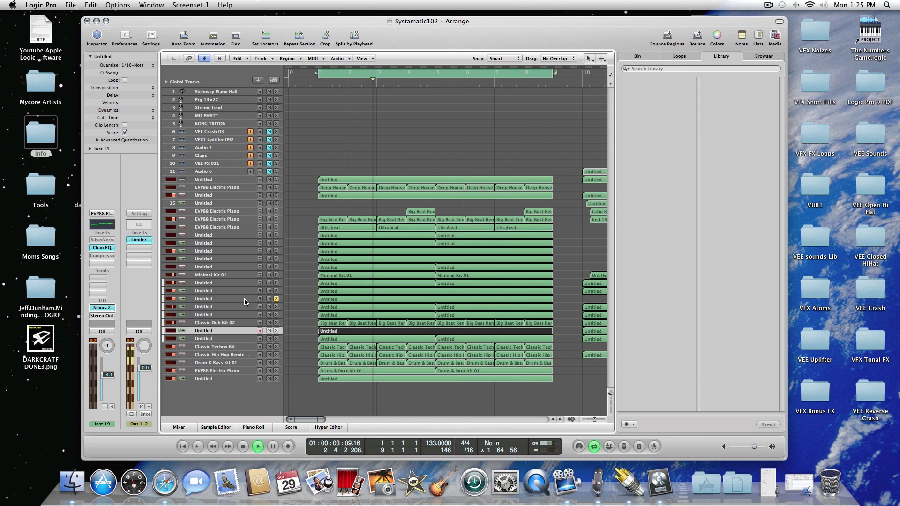
click(220, 298)
drag(109, 359, 108, 375)
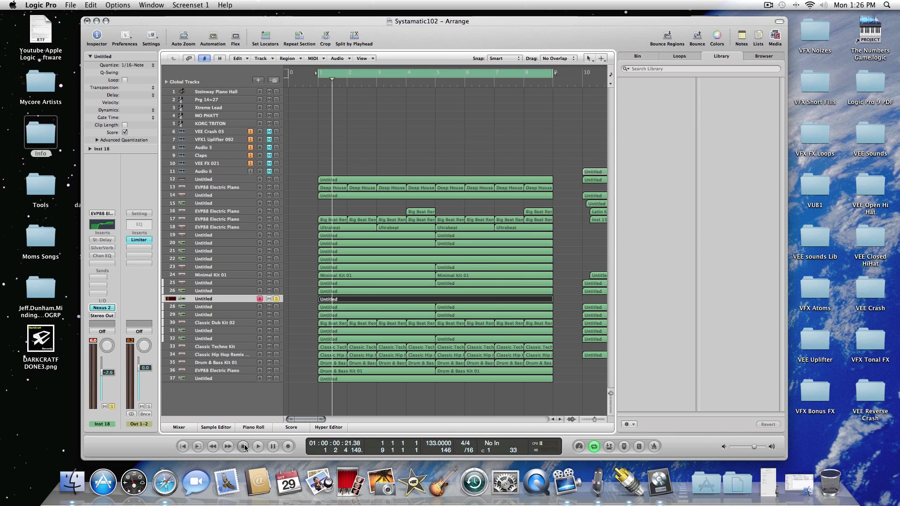
Bring up ScreenFlow's recording controls to end the screen recording.
click(768, 5)
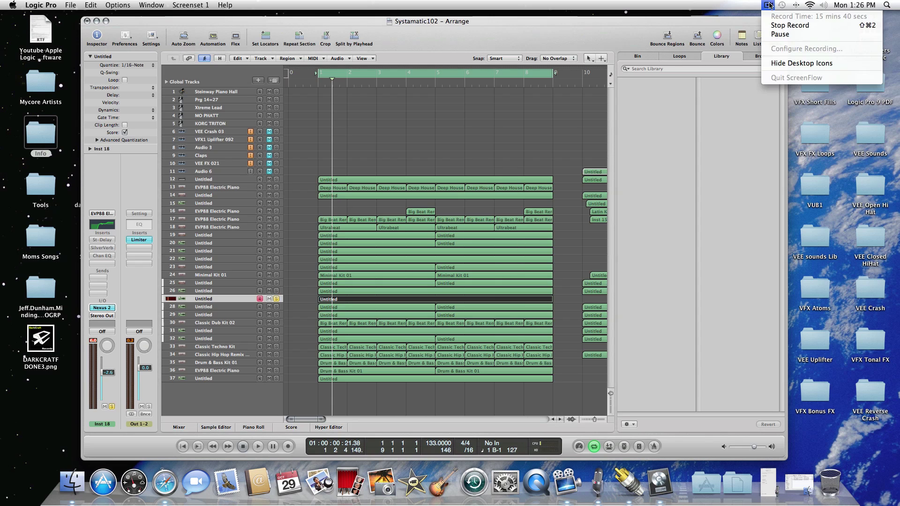